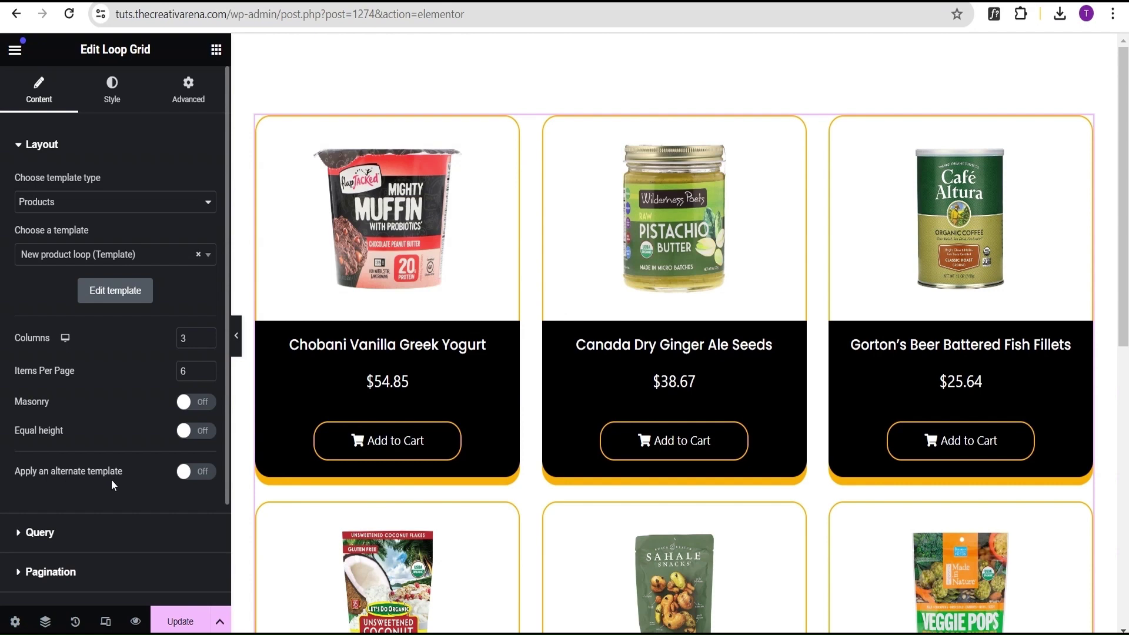
Enable the alternate template option for the loop grid and create a new alternate template, saving the page's changes
left_click(199, 473)
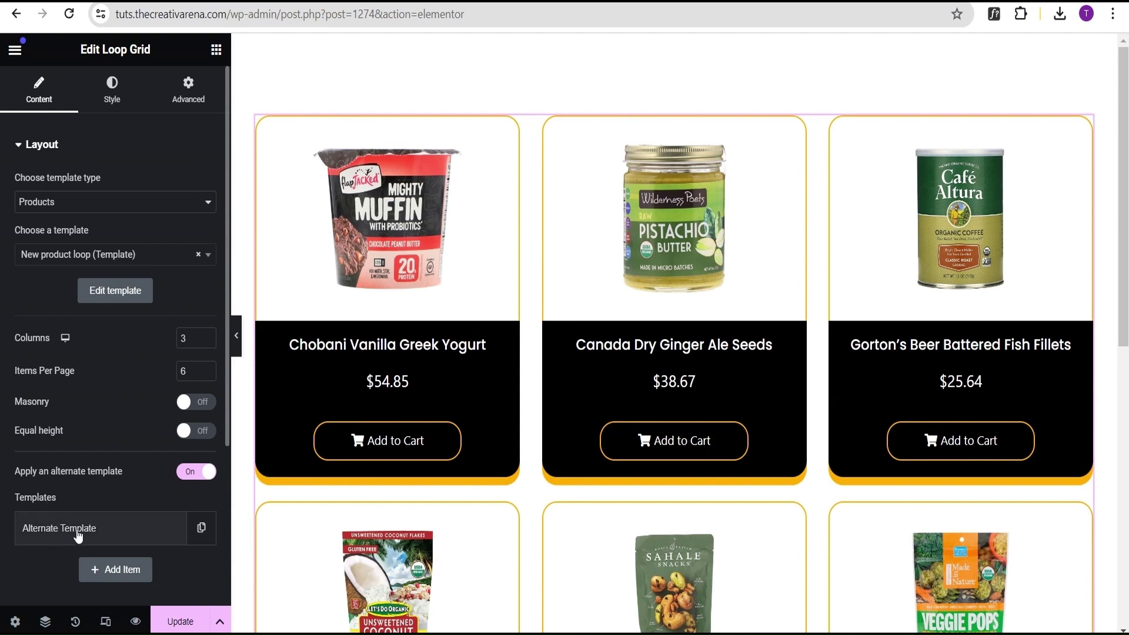
scroll(76, 535, "down", 3)
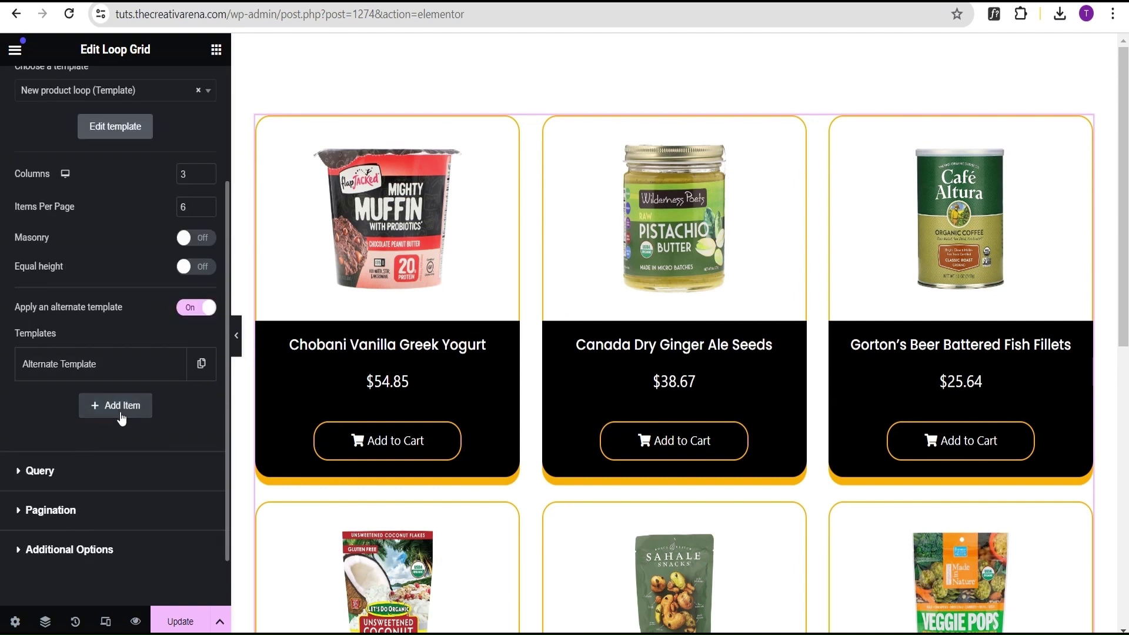
left_click(66, 368)
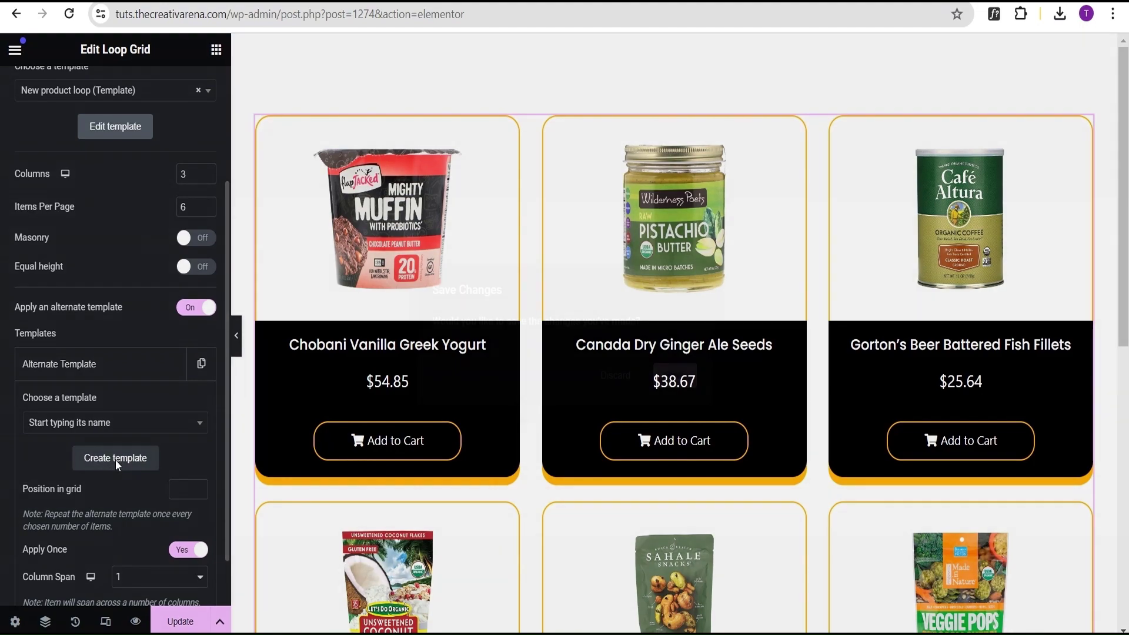
left_click(116, 461)
left_click(679, 375)
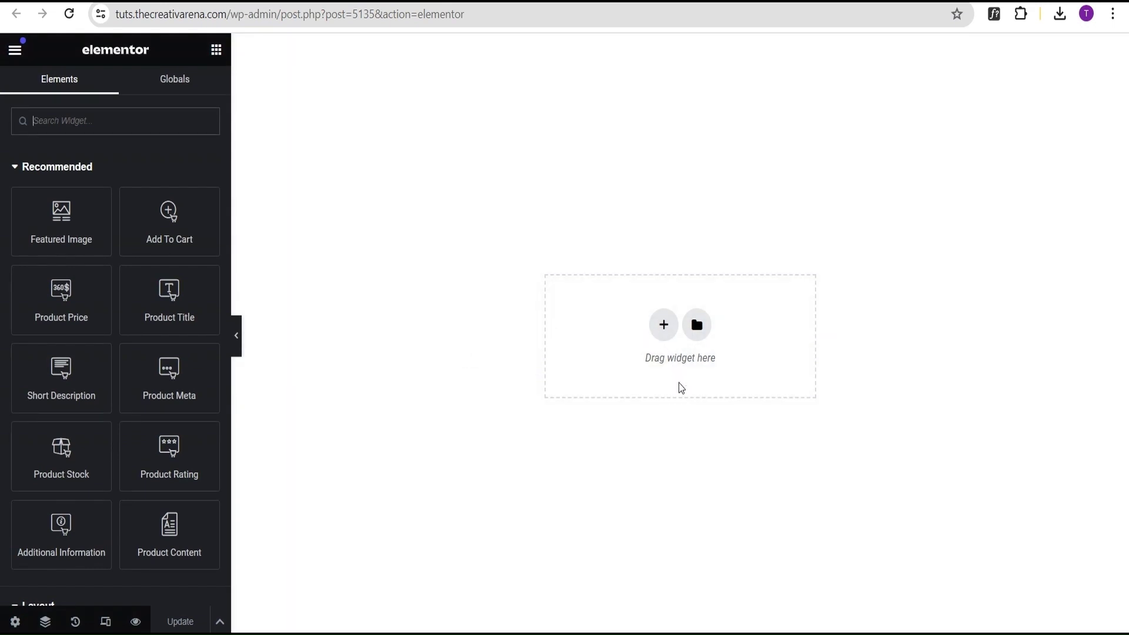
Add a single flexbox container with column direction to the empty loop item template
left_click(665, 340)
left_click(635, 348)
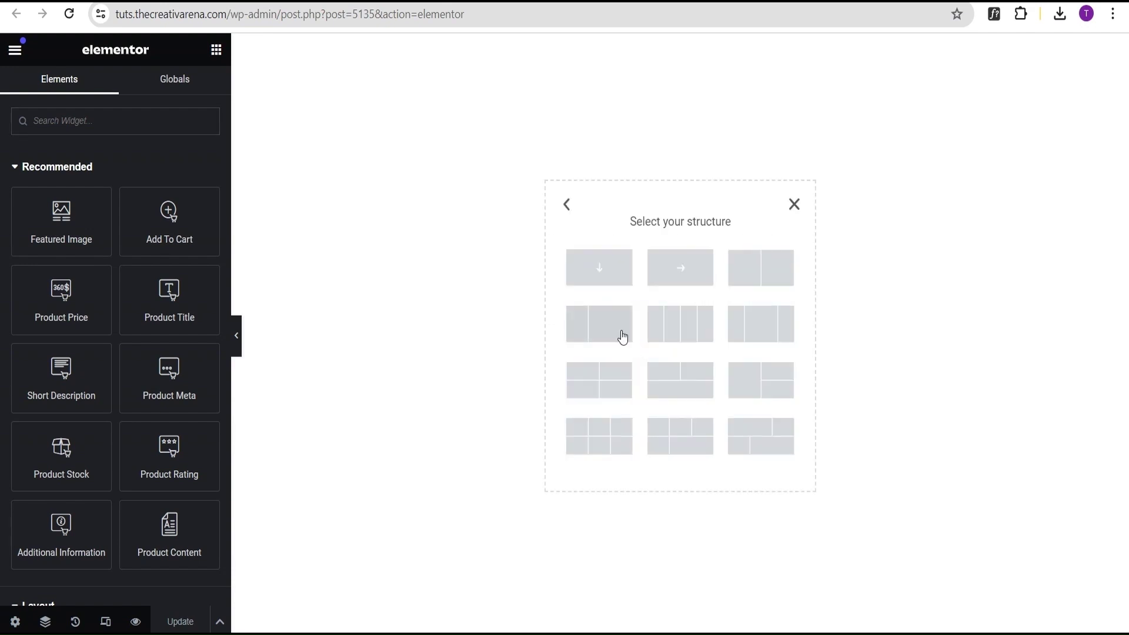
left_click(605, 269)
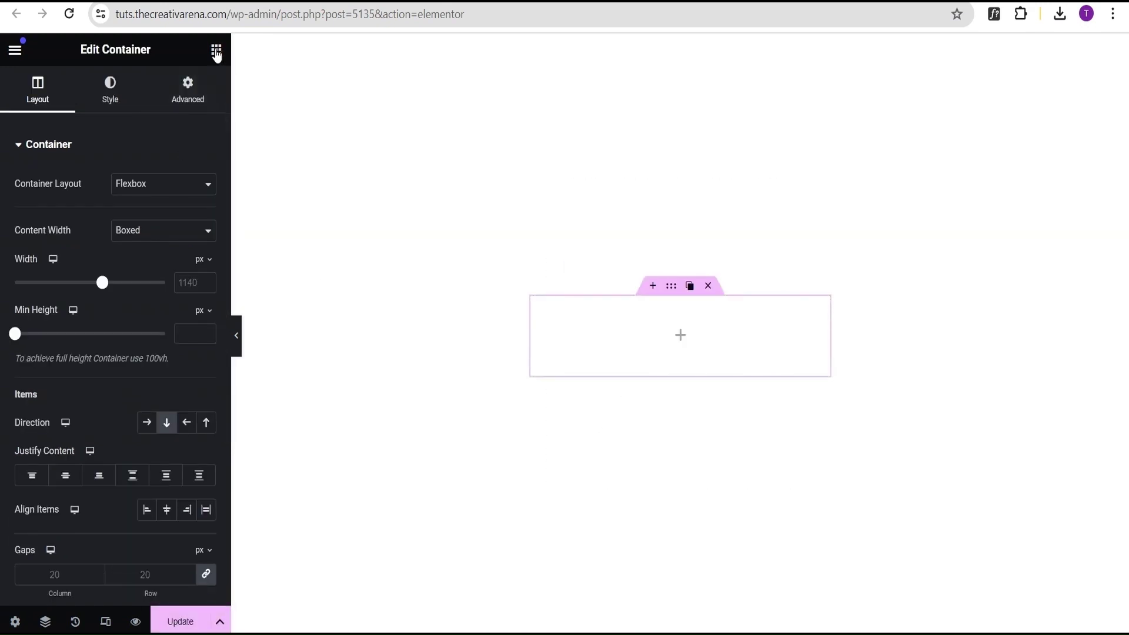
Place an Image widget inside the container and use biz-banner.jpg from the media library as its image
left_click(216, 50)
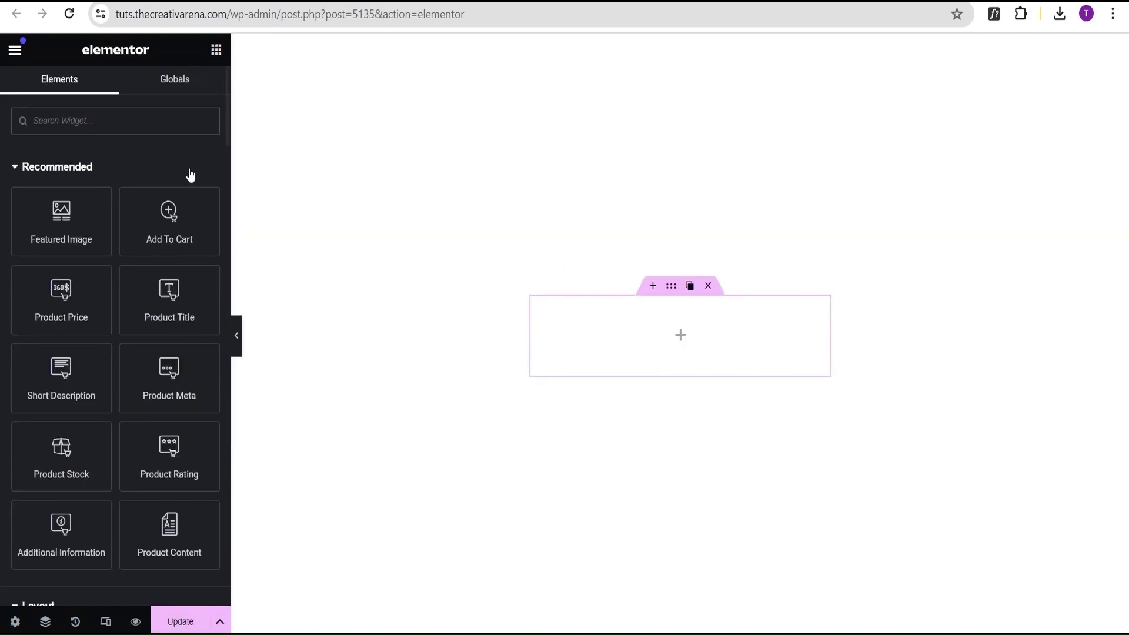
scroll(94, 447, "down", 5)
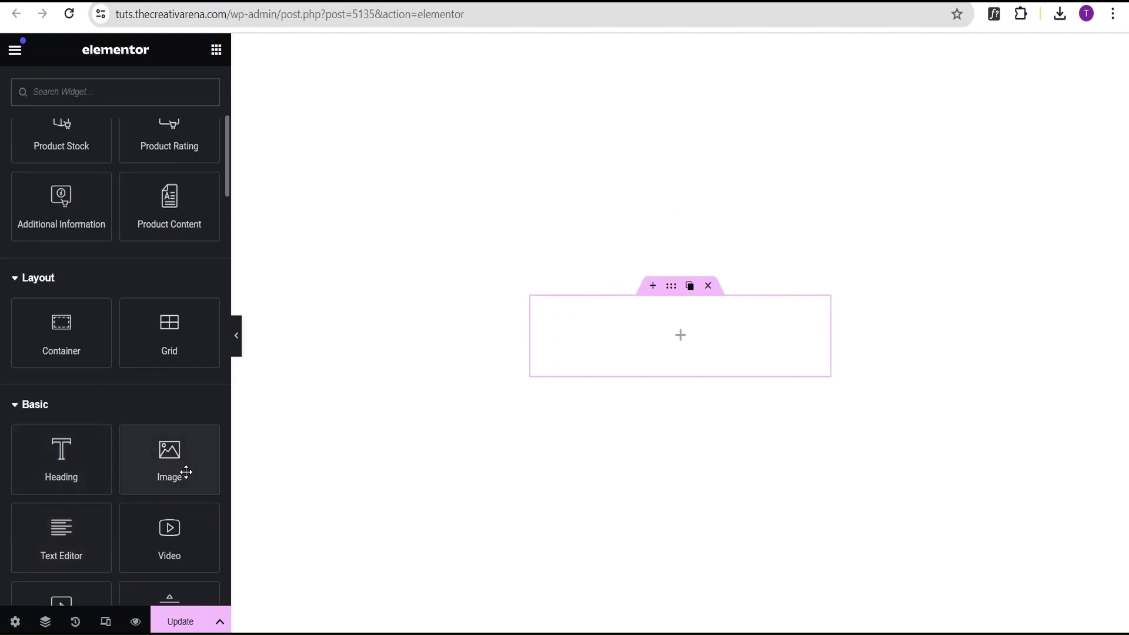
left_click_drag(170, 467, 651, 347)
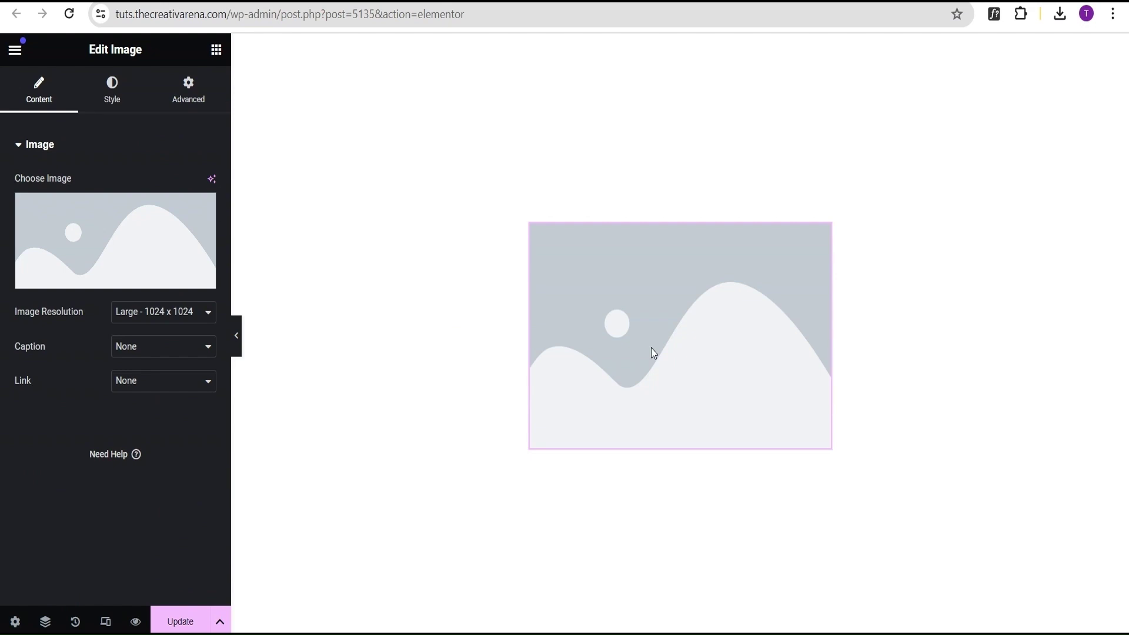
mouse_move(639, 326)
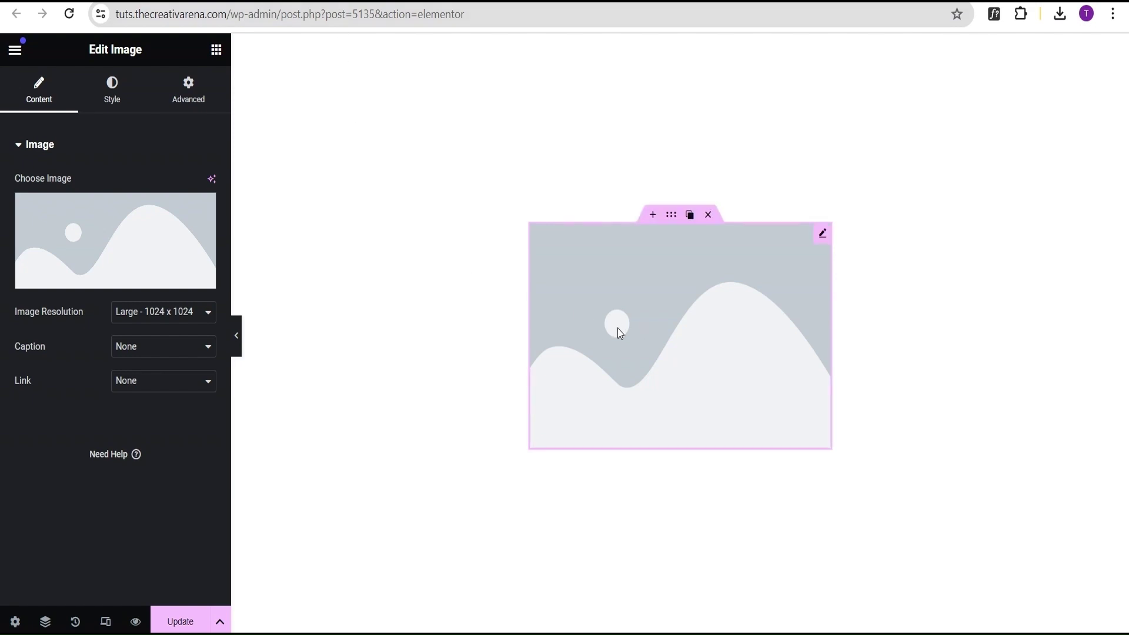
left_click(106, 242)
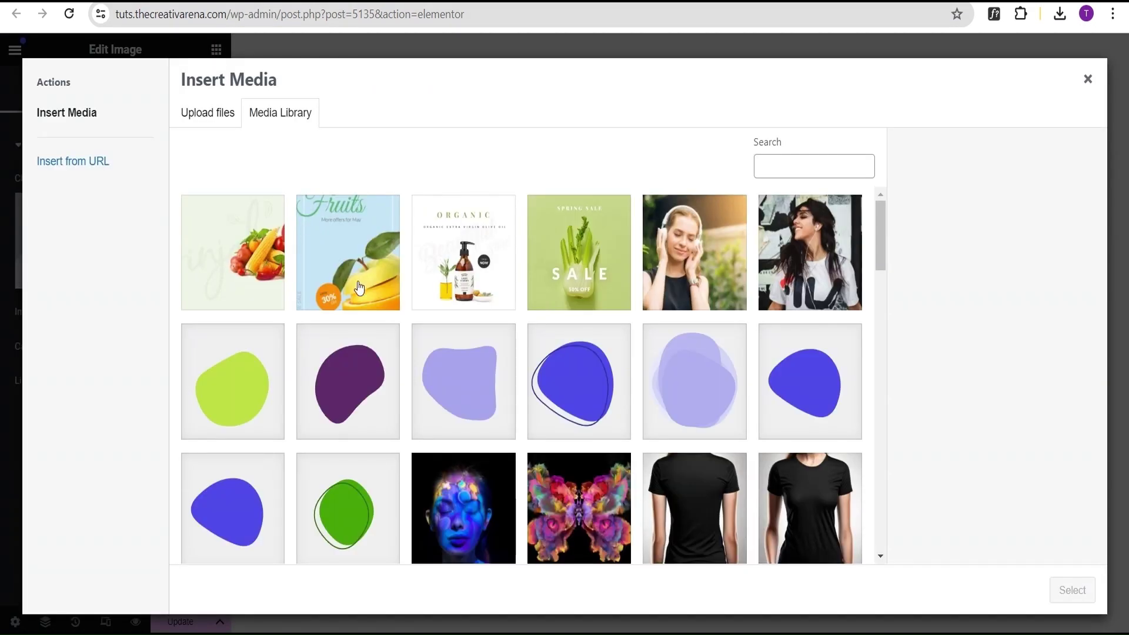
left_click(351, 260)
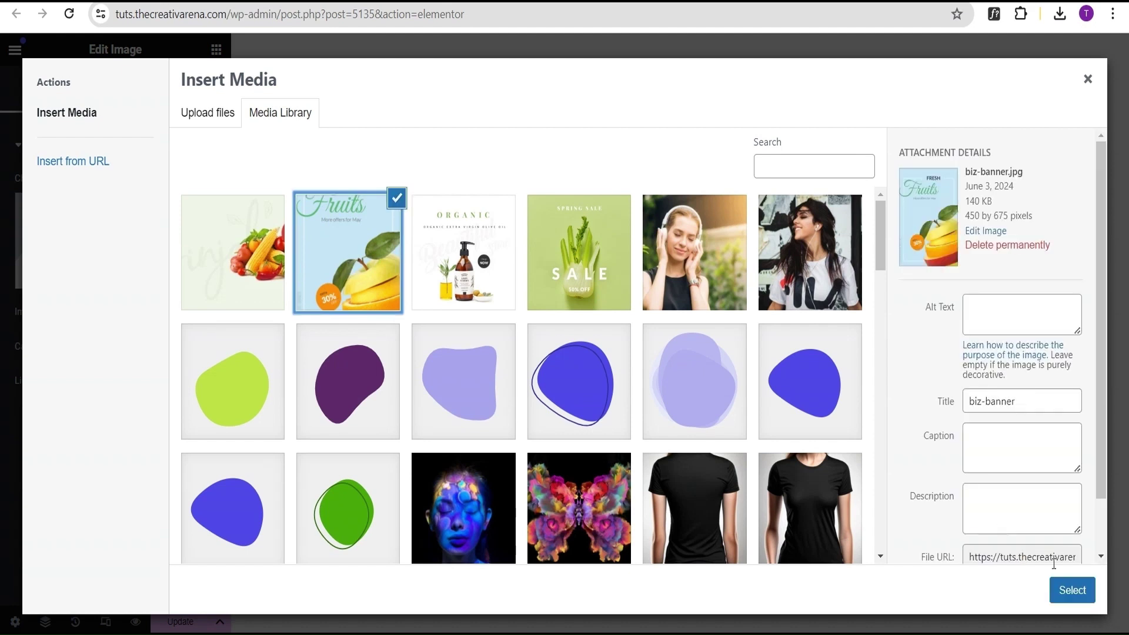
left_click(1067, 590)
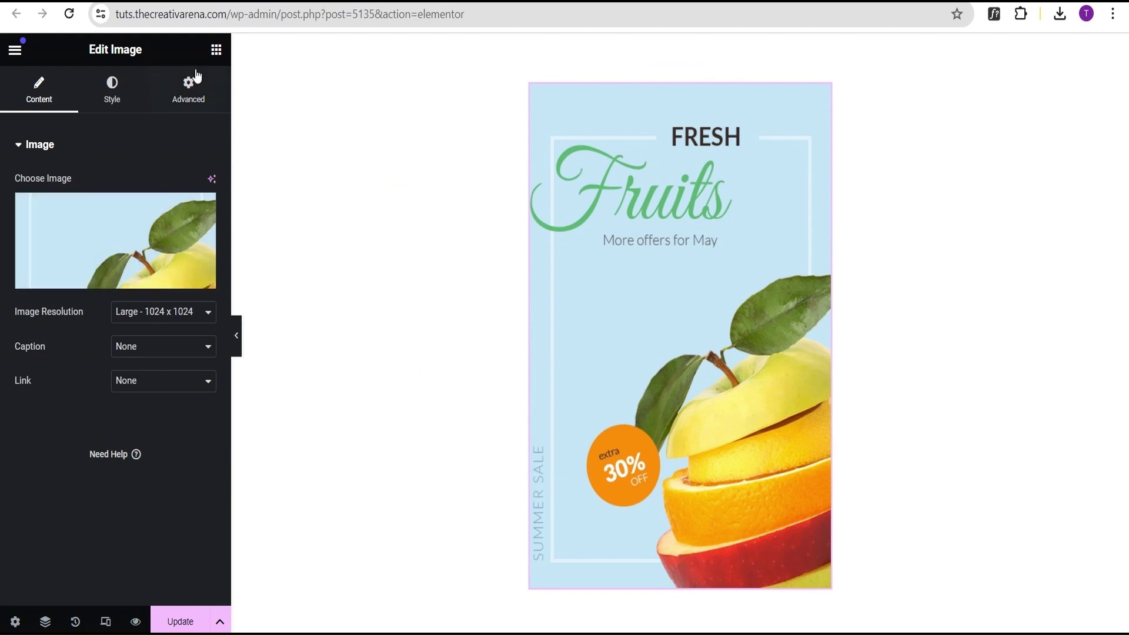
left_click(217, 49)
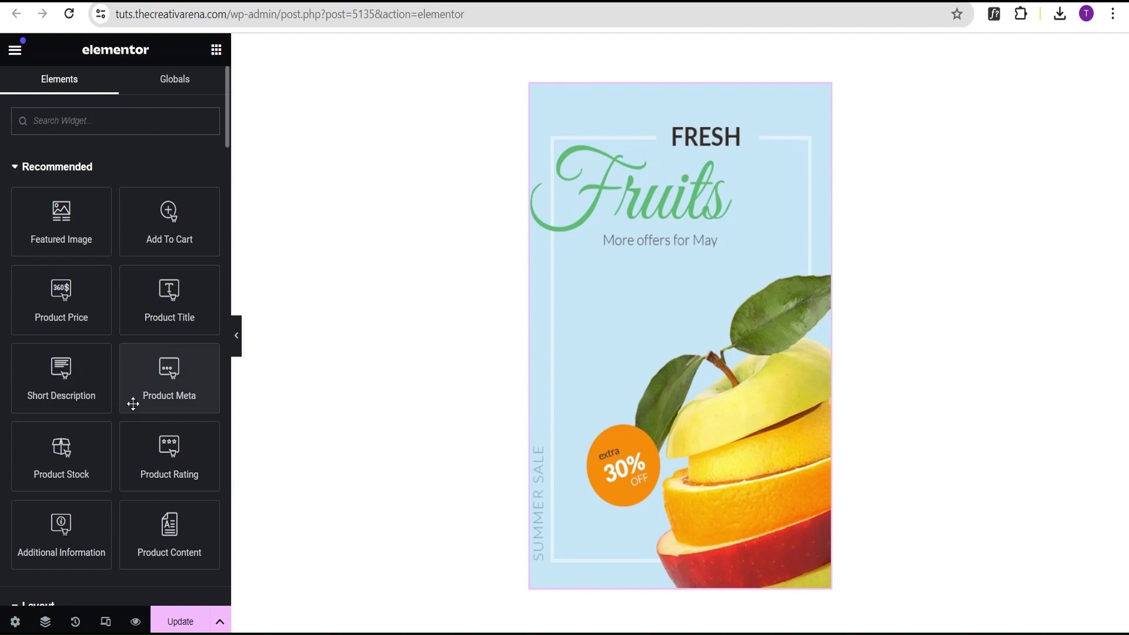
scroll(133, 403, "down", 4)
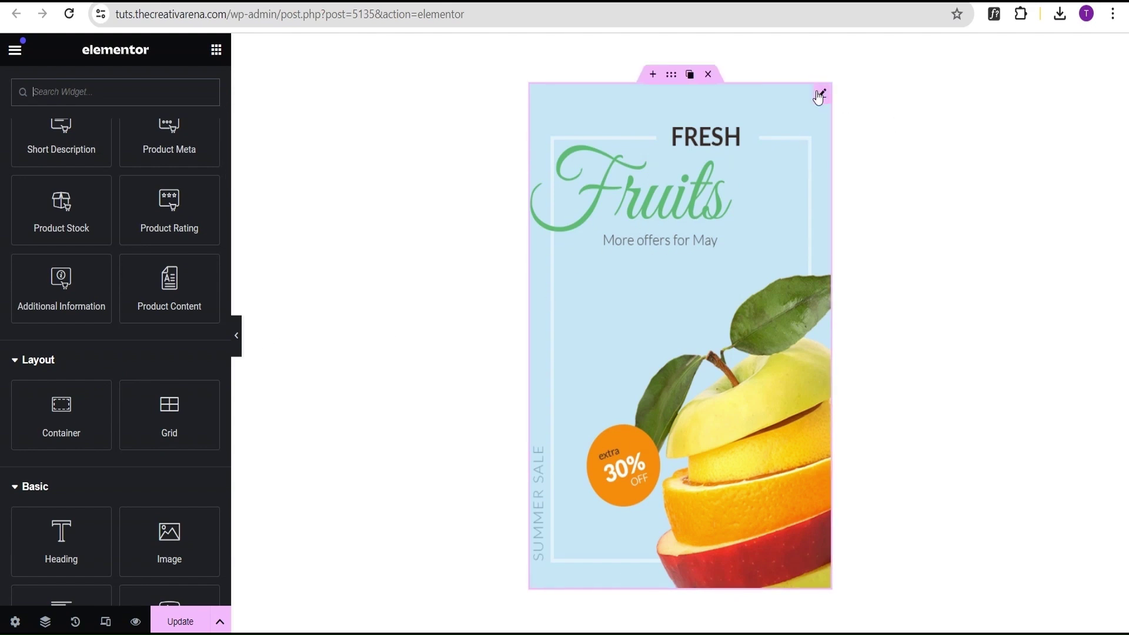
left_click(820, 94)
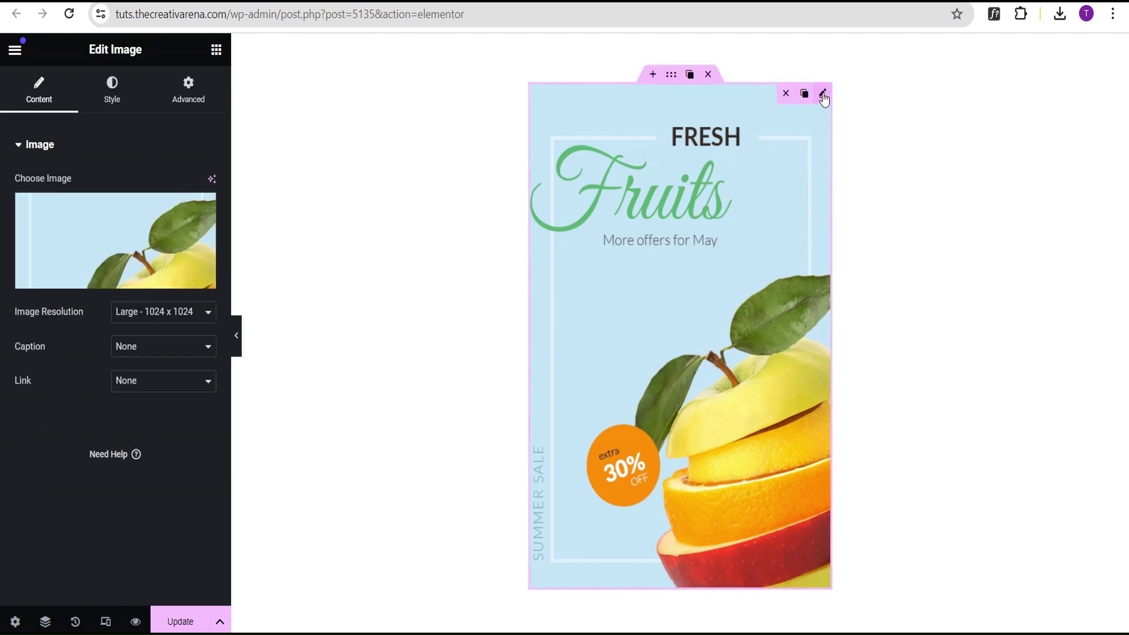
Set the banner image's width to 350 px and its height to 450 px
left_click(109, 100)
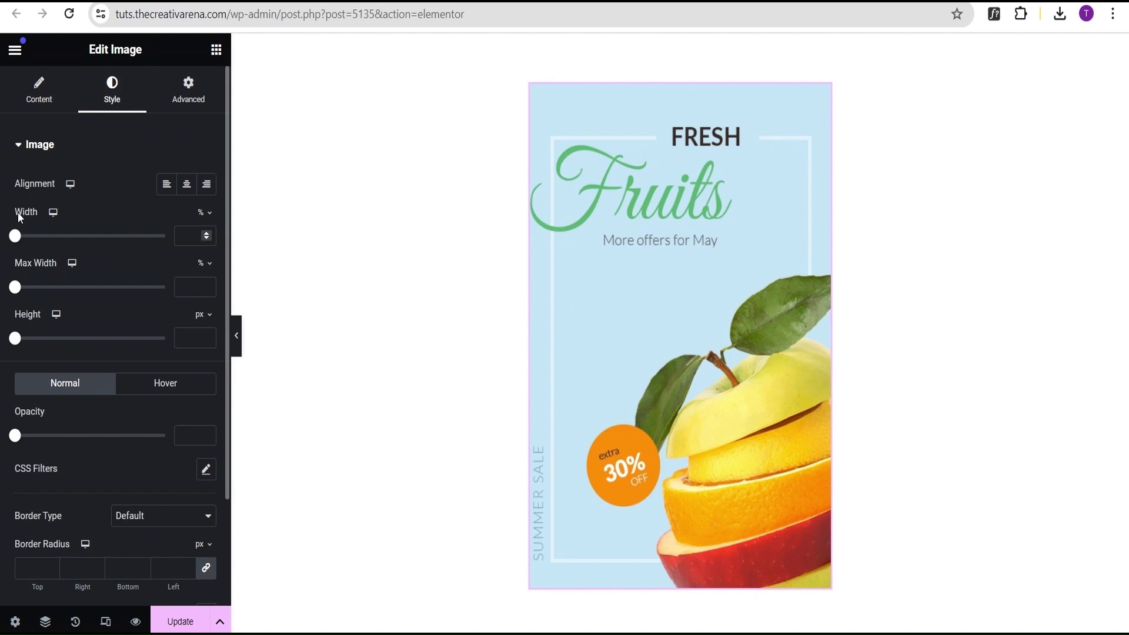
left_click(204, 212)
left_click(202, 223)
left_click(190, 237)
type("350")
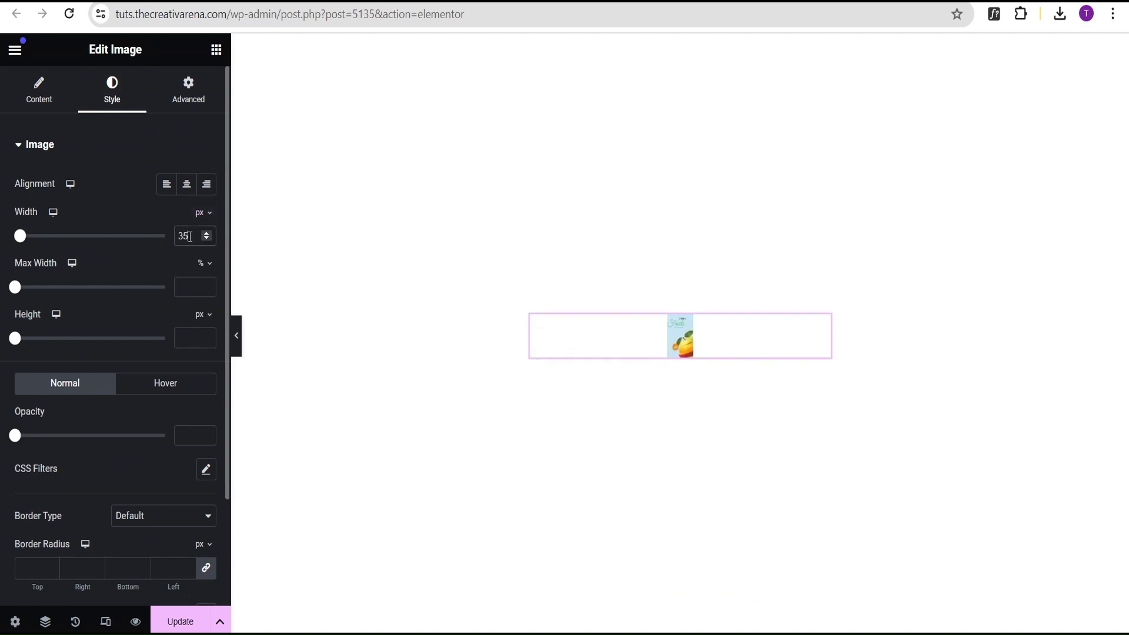
left_click(190, 337)
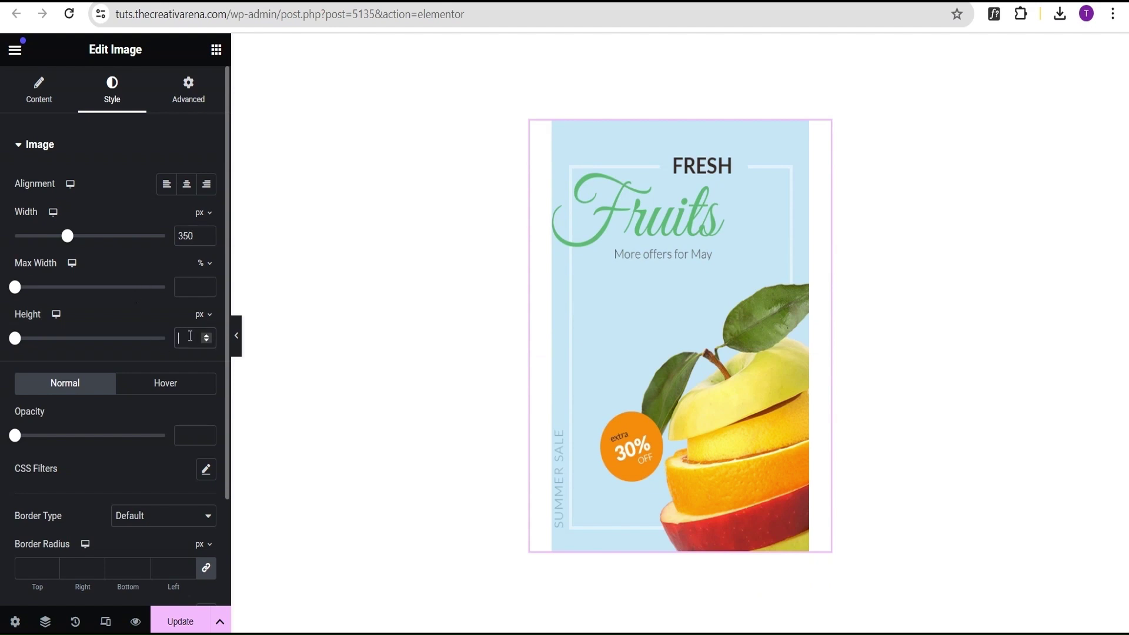
type("450")
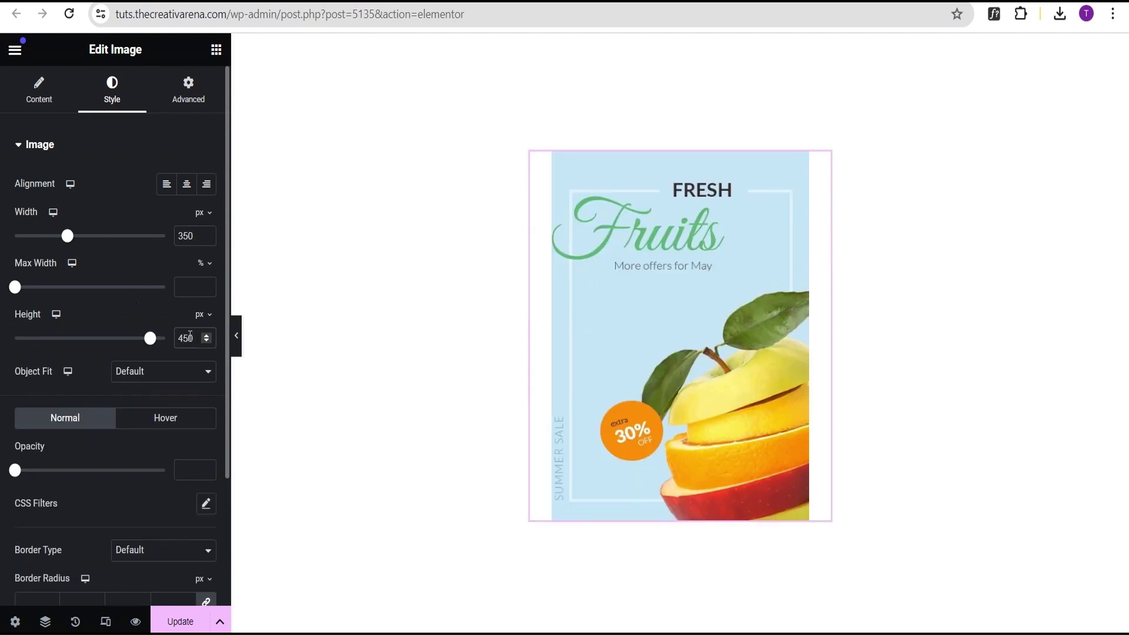
Try the Cover object fit on the banner image and return it to Default
left_click(129, 379)
left_click(138, 410)
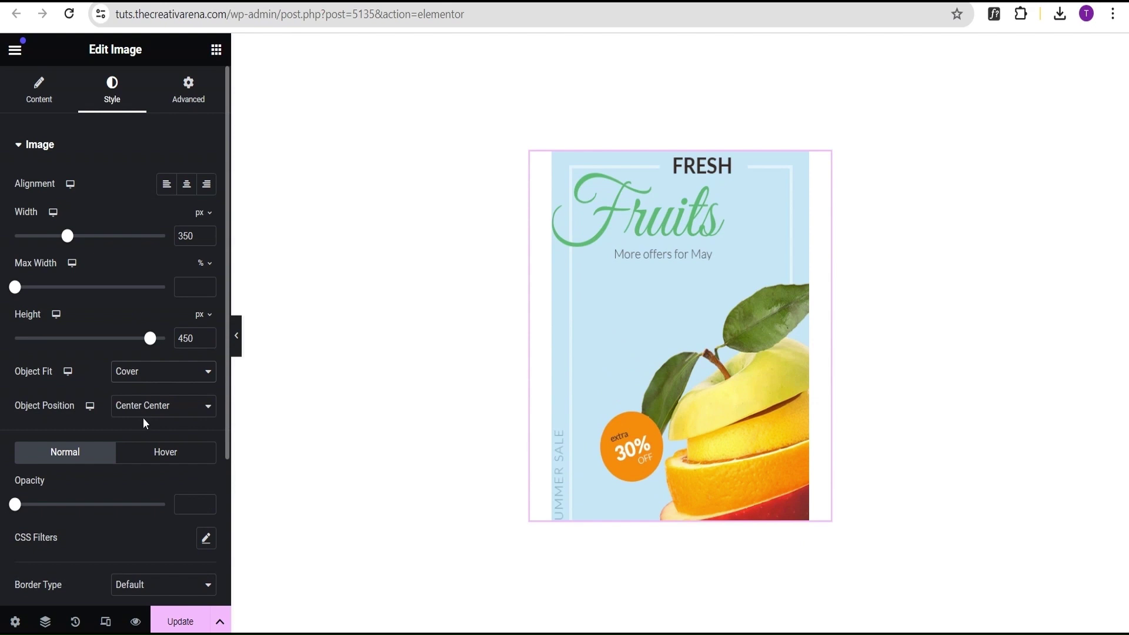
left_click(133, 380)
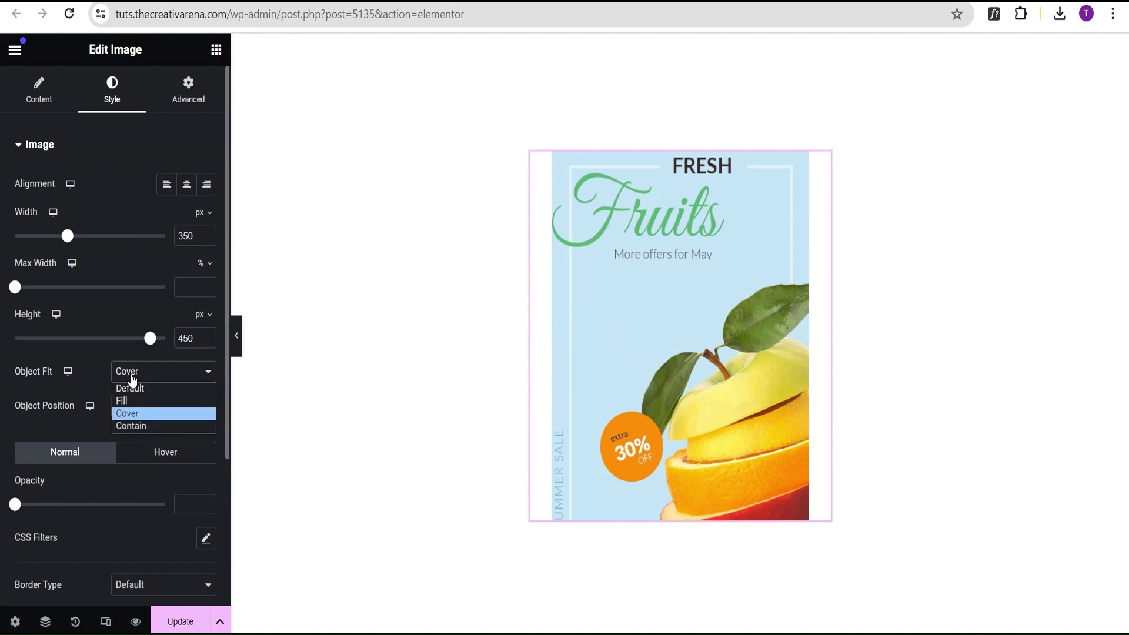
left_click(133, 385)
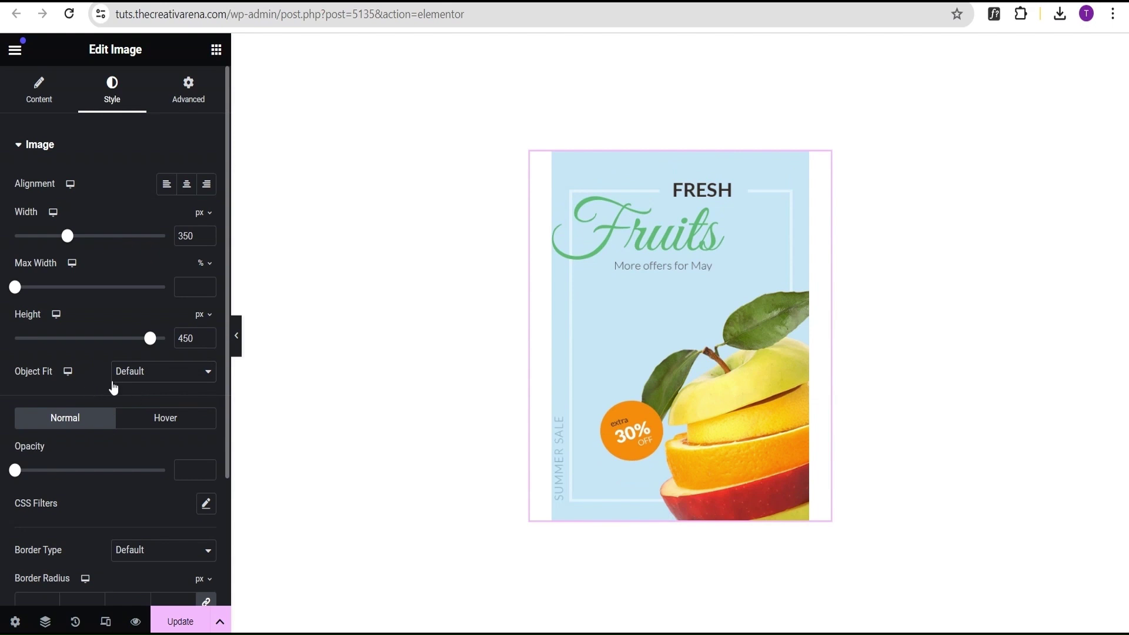
Link the banner image to the custom URL # and update the template
left_click(29, 79)
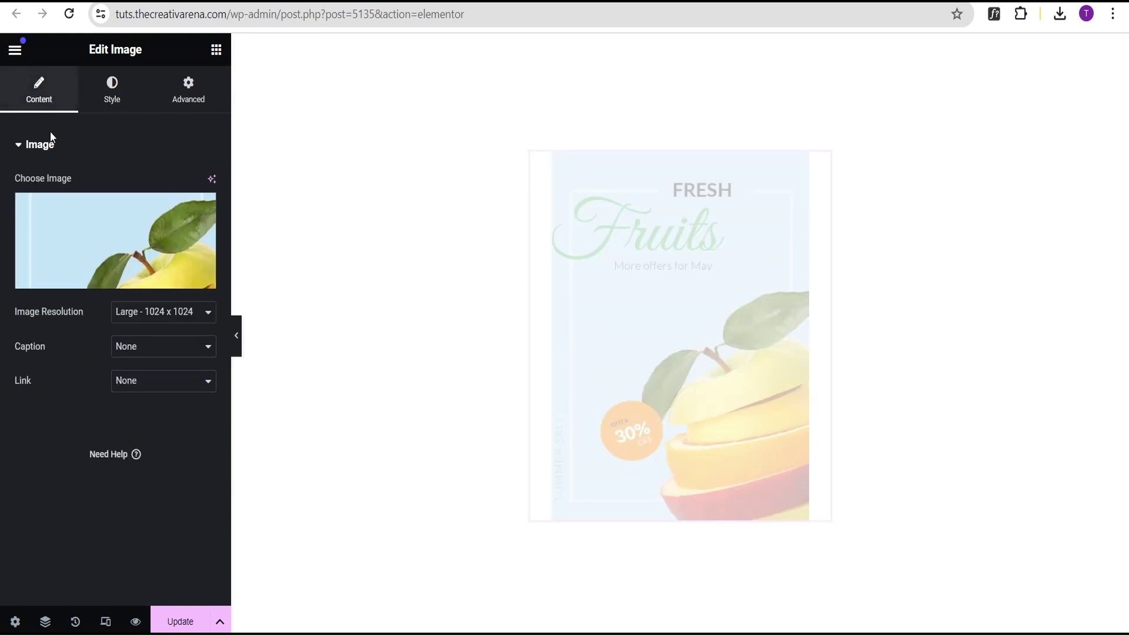
left_click(138, 388)
left_click(155, 424)
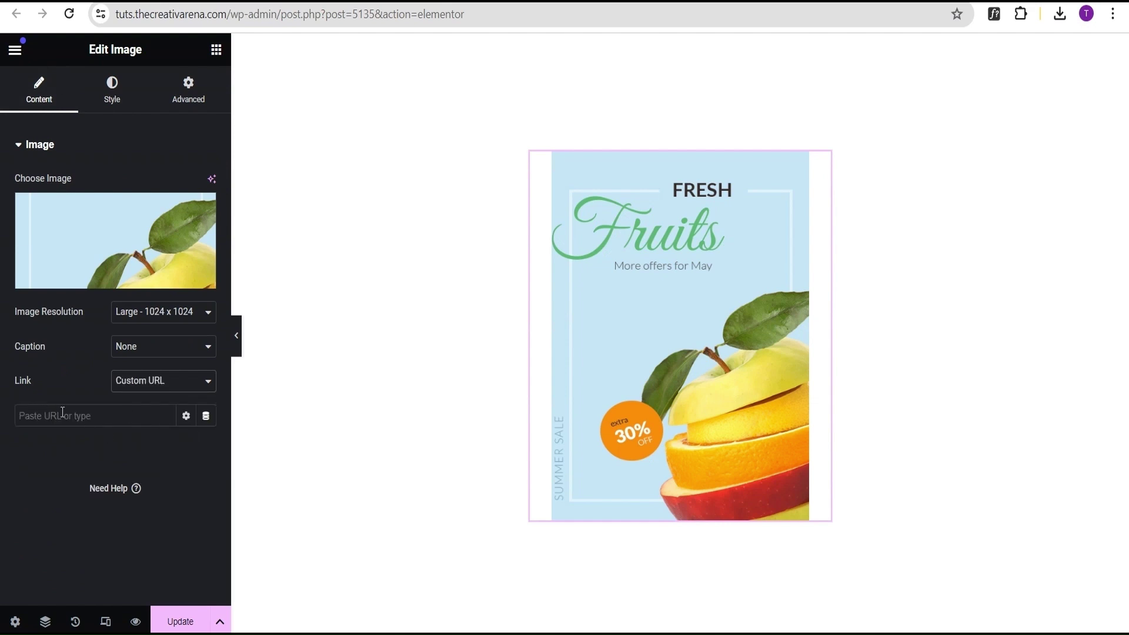
left_click(44, 415)
type("#")
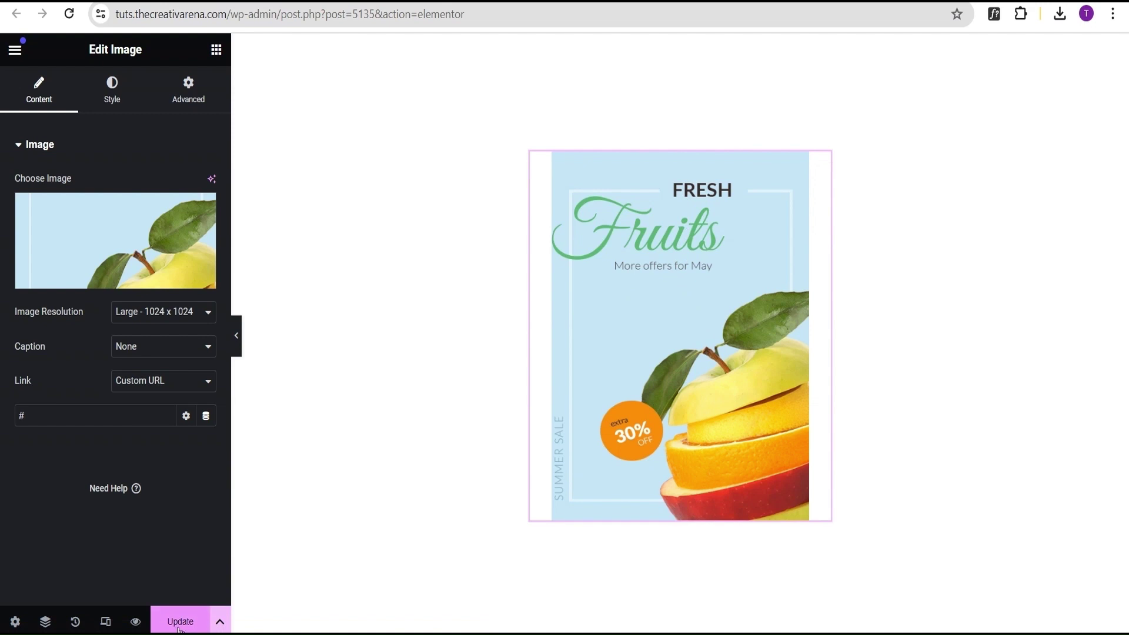
left_click(179, 628)
Rename the loop item template to New Alt 1 and save it
left_click(15, 621)
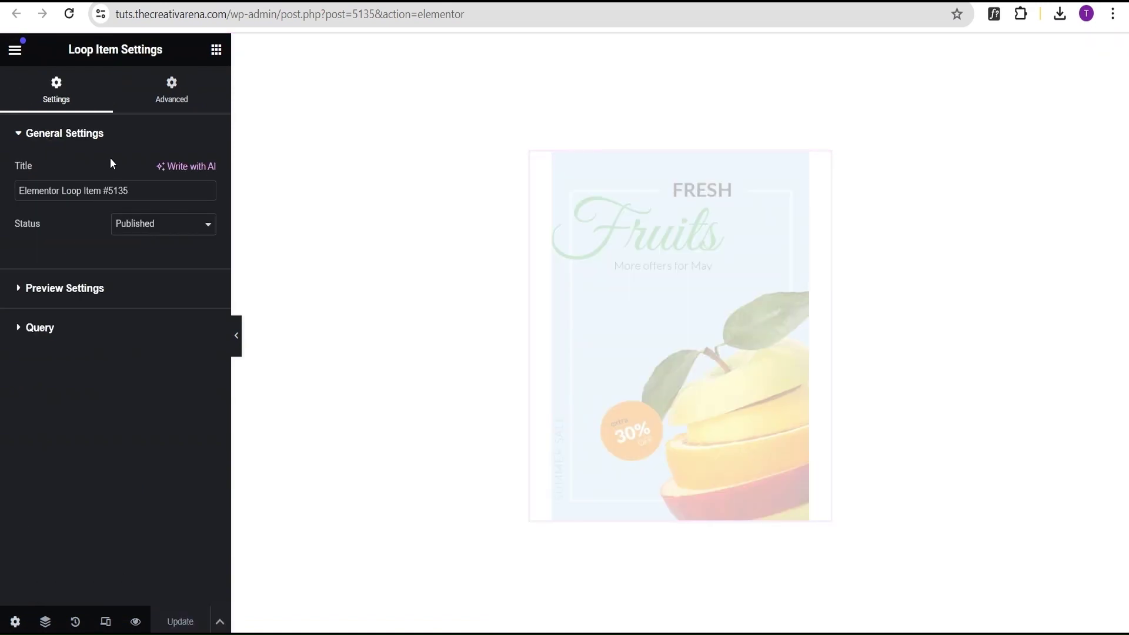
left_click_drag(140, 189, 2, 214)
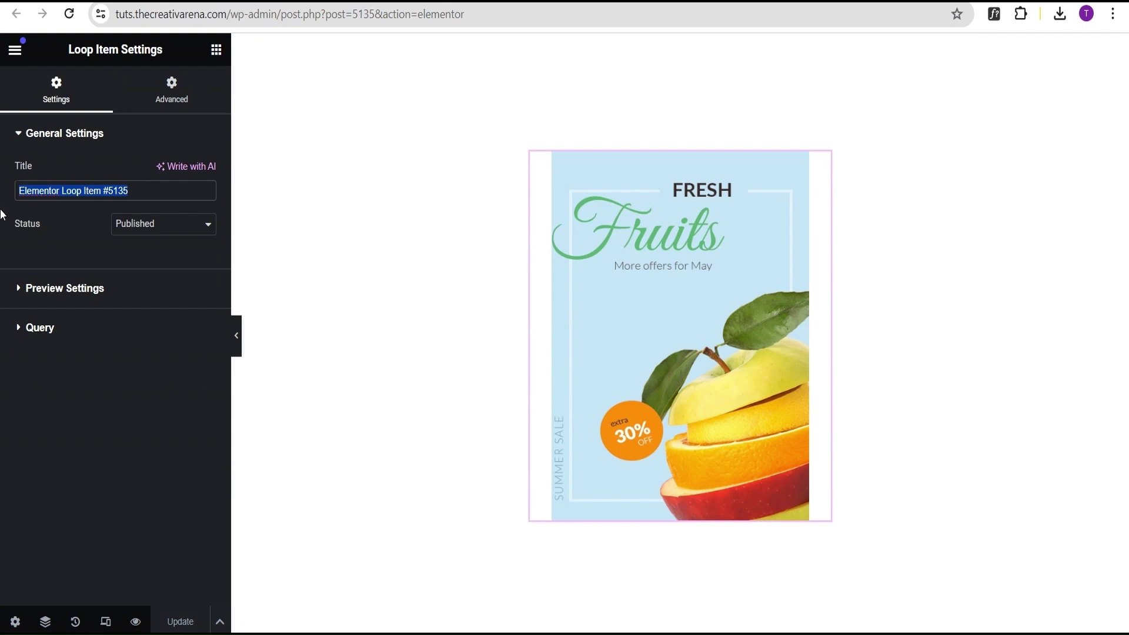
type("New Alt 1")
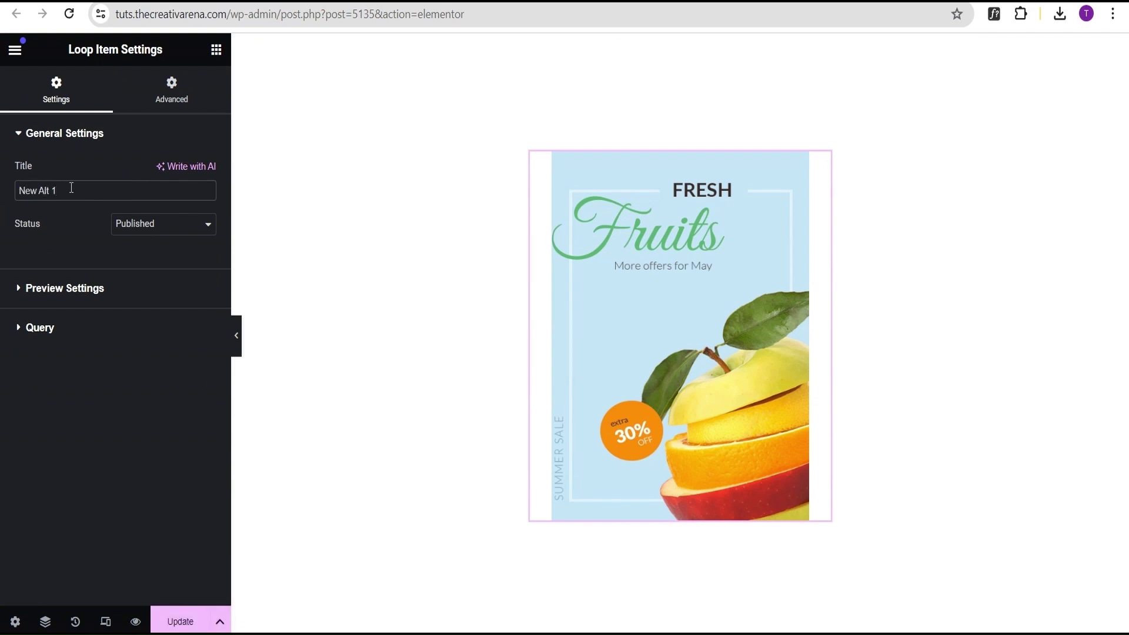
left_click_drag(56, 191, 8, 187)
key("ctrl+s")
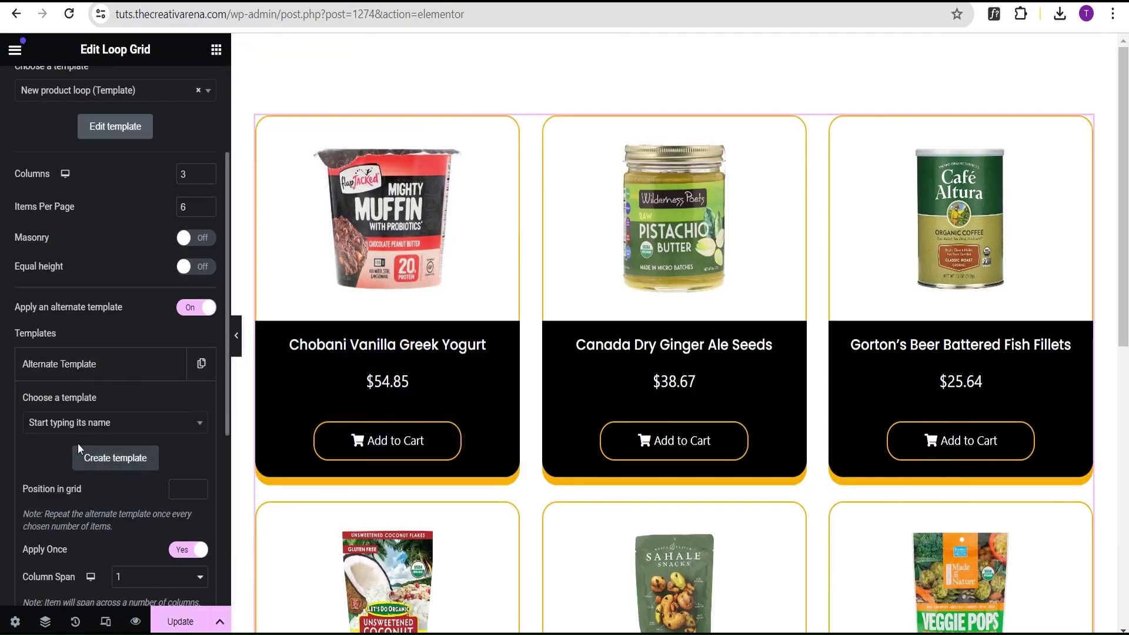
Assign New Alt 1 as the template of the loop grid's alternate template item
left_click(49, 423)
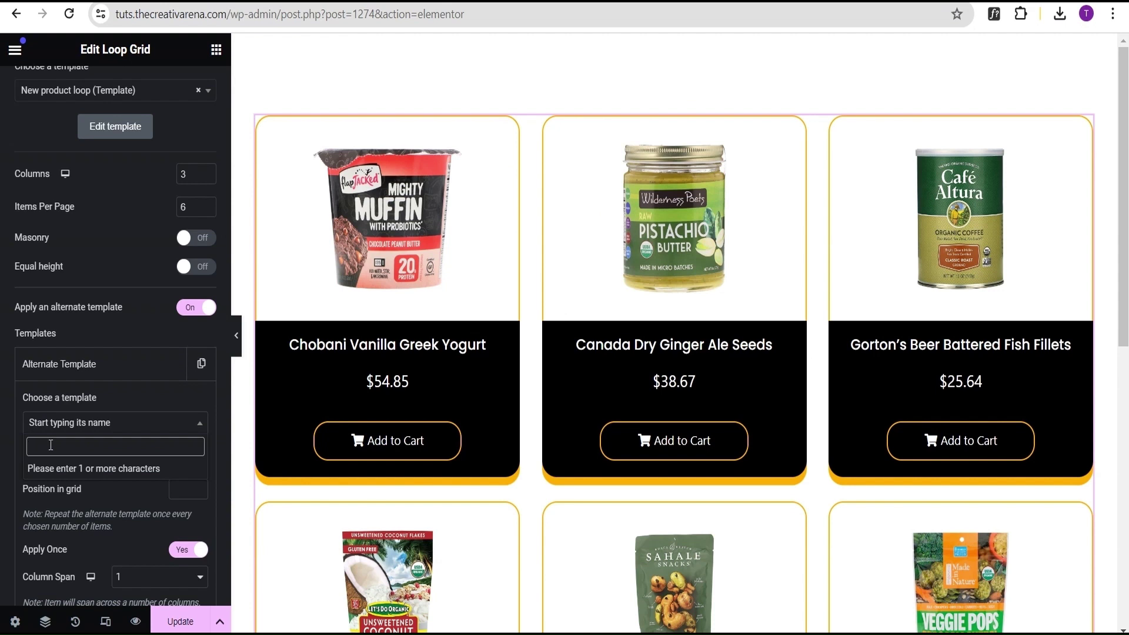
type("New Alt 1")
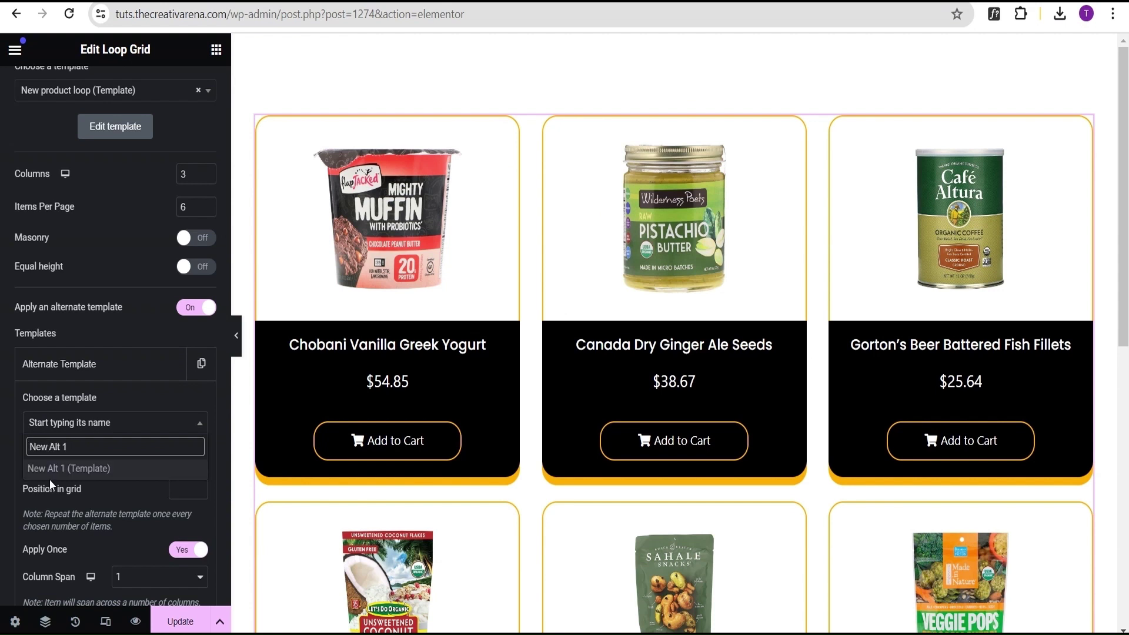
left_click(43, 468)
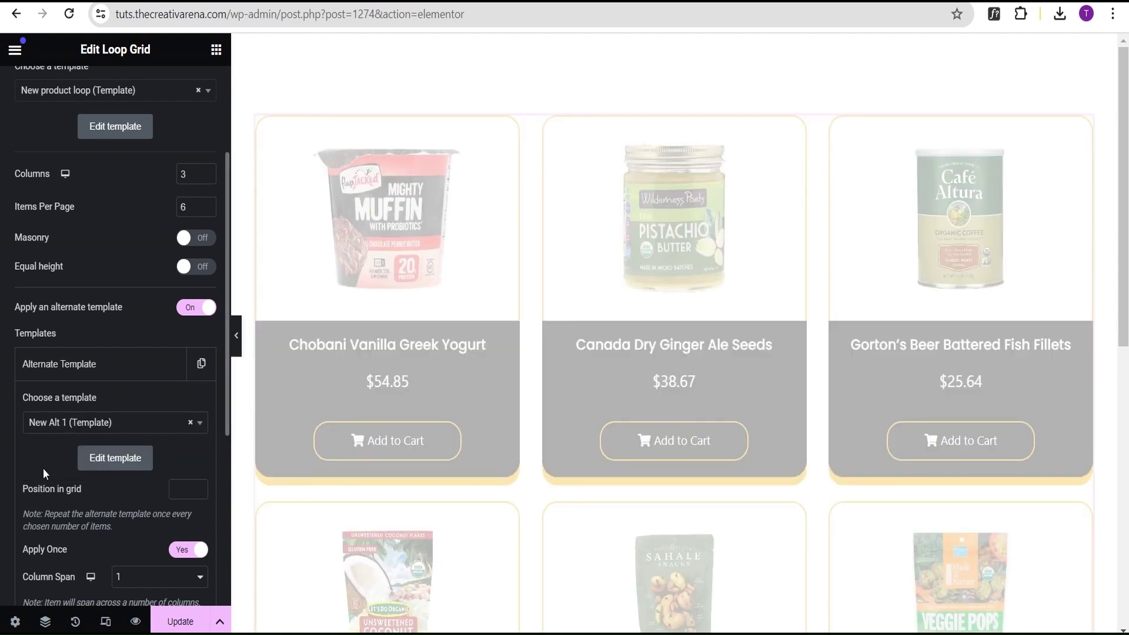
scroll(48, 484, "down", 2)
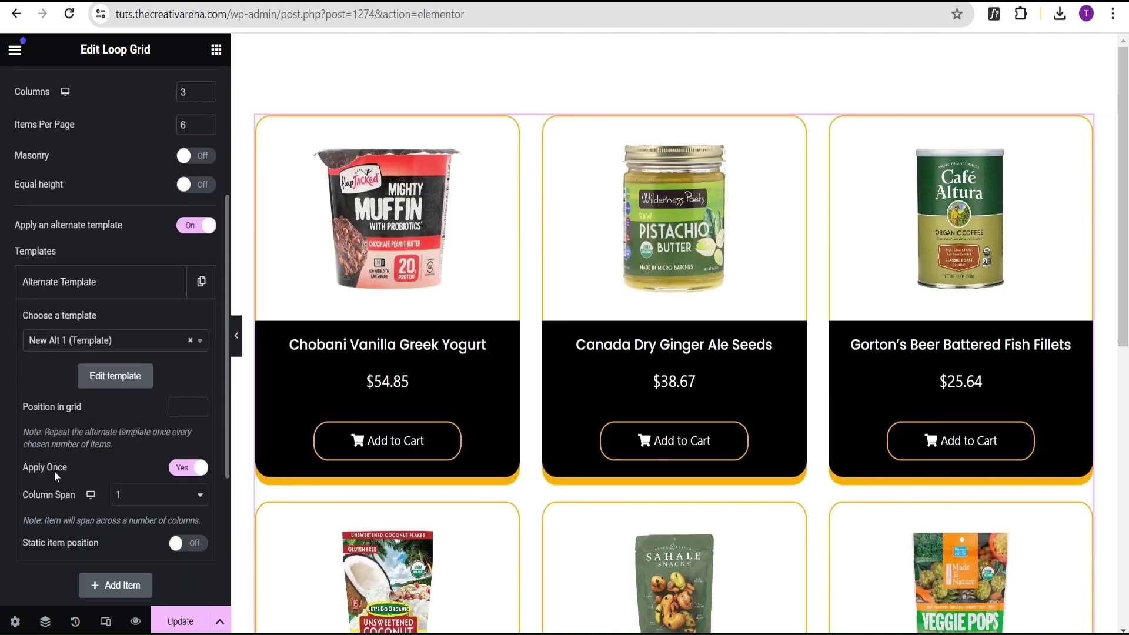
scroll(625, 378, "down", 8)
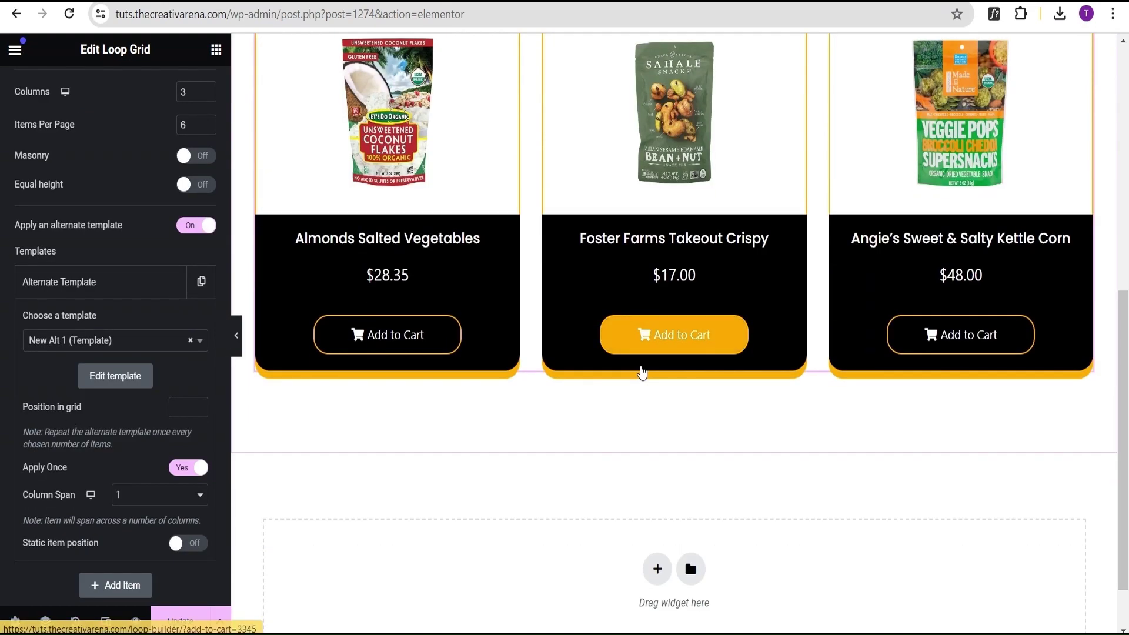
Set the alternate template's position in the grid to 3
scroll(637, 373, "up", 6)
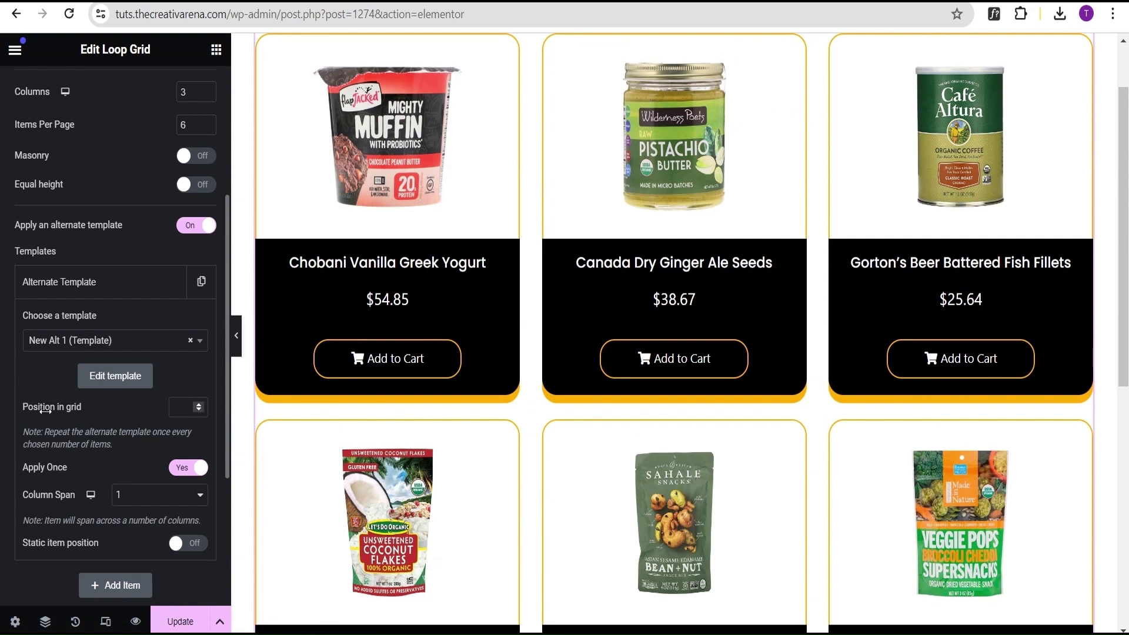
left_click(179, 407)
type("3")
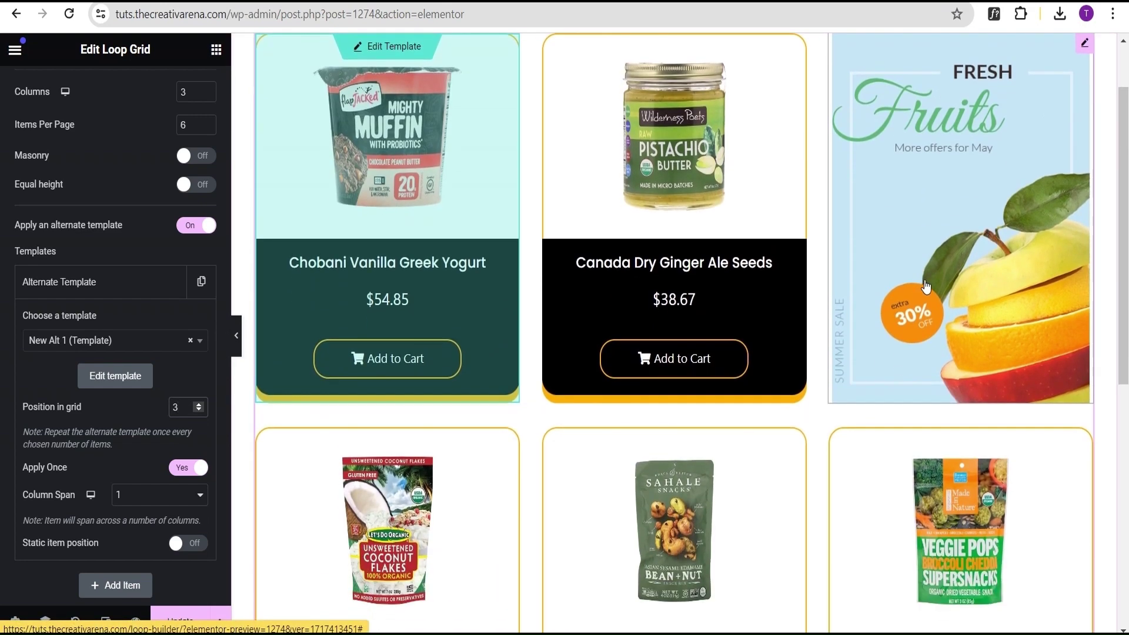
left_click(89, 345)
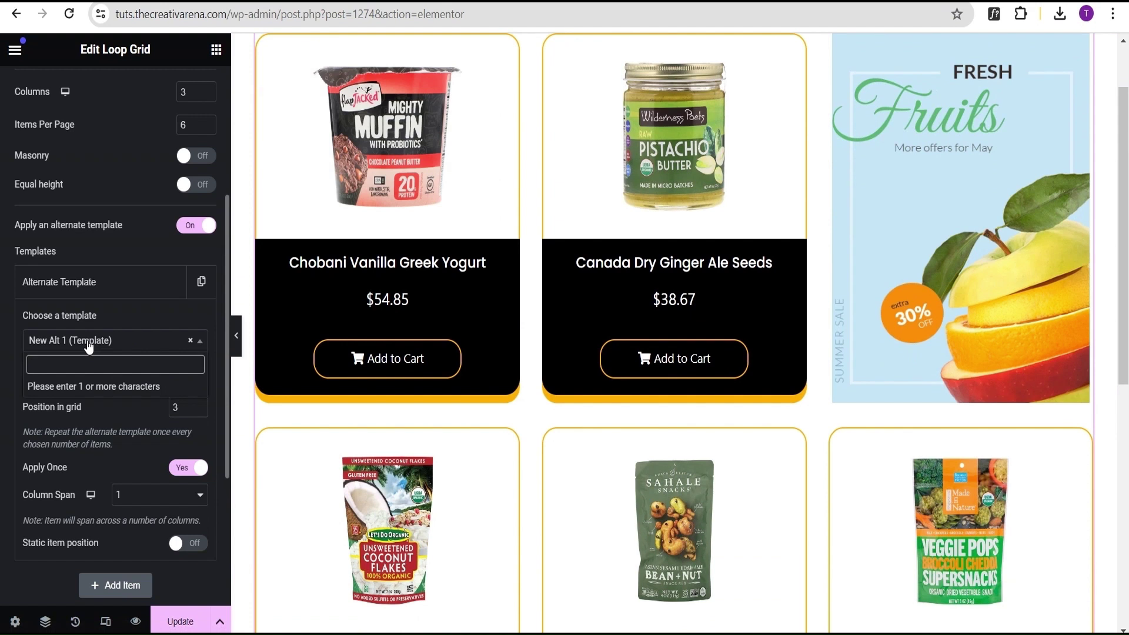
left_click(89, 346)
Turn on static item position for the New Alt 1 alternate template
scroll(89, 471, "down", 2)
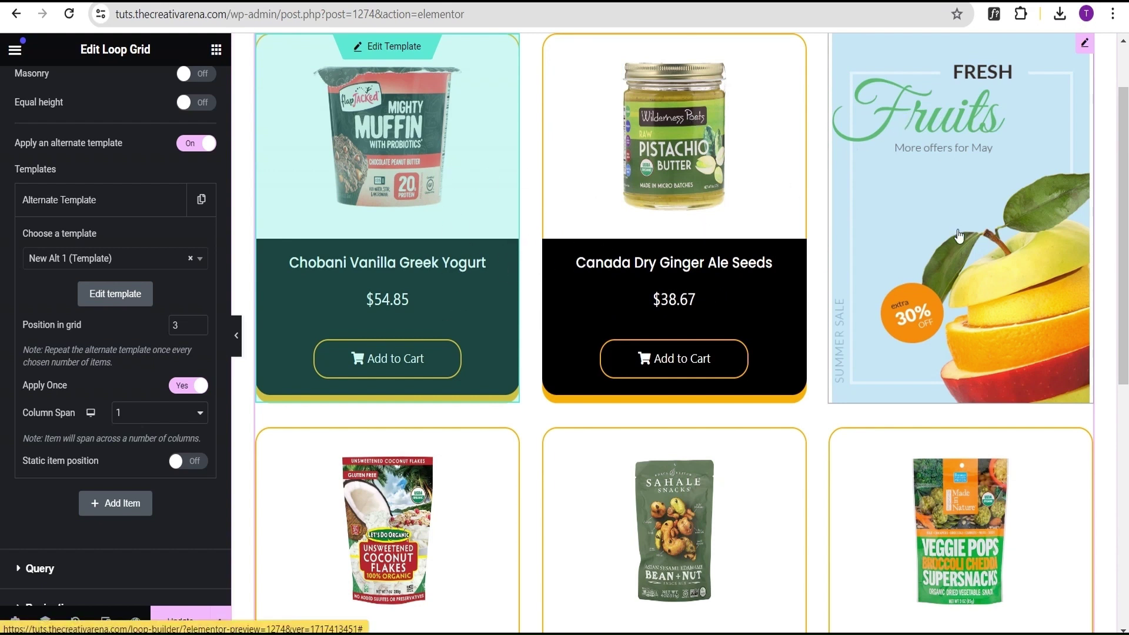
scroll(410, 486, "down", 3)
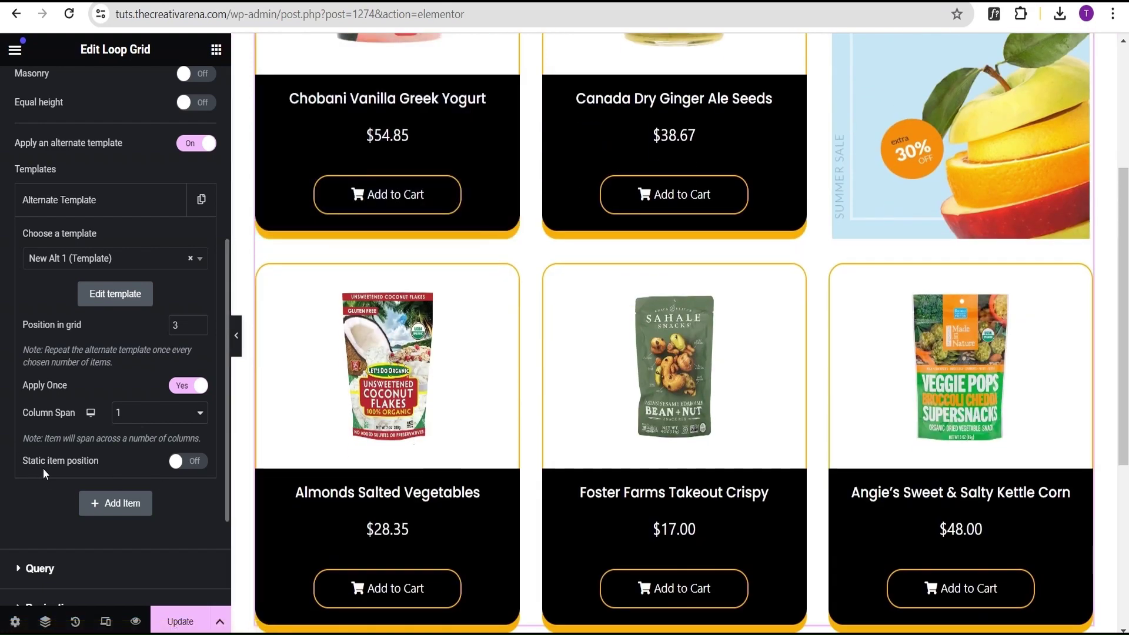
left_click(189, 463)
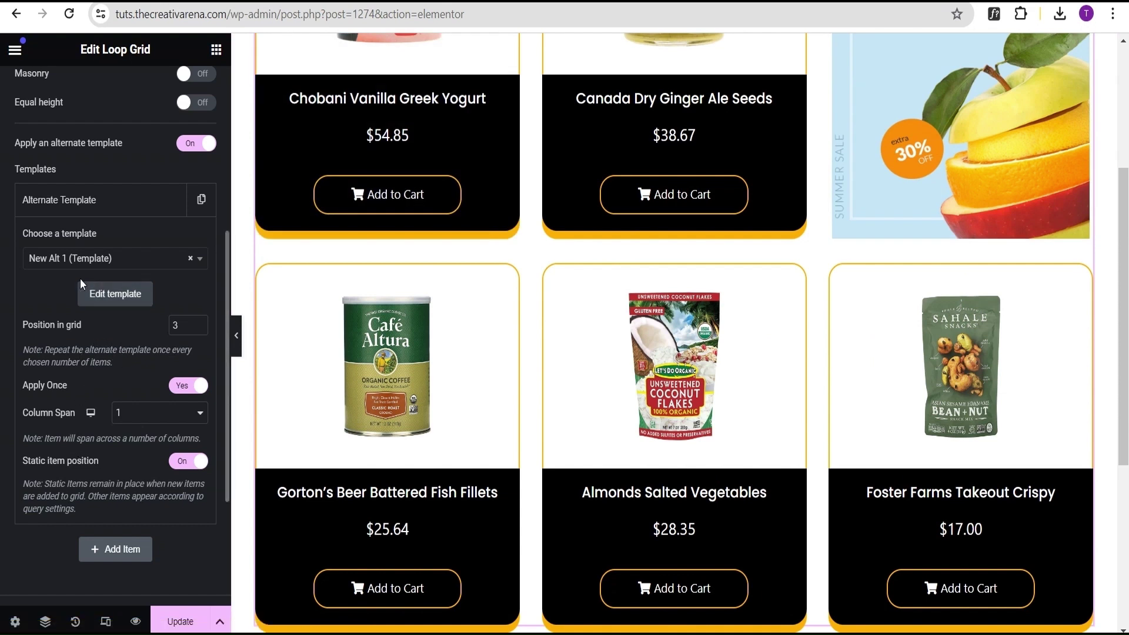
Add a second alternate template item to the loop grid and create a new template for it, saving the page changes
left_click(102, 200)
left_click(112, 242)
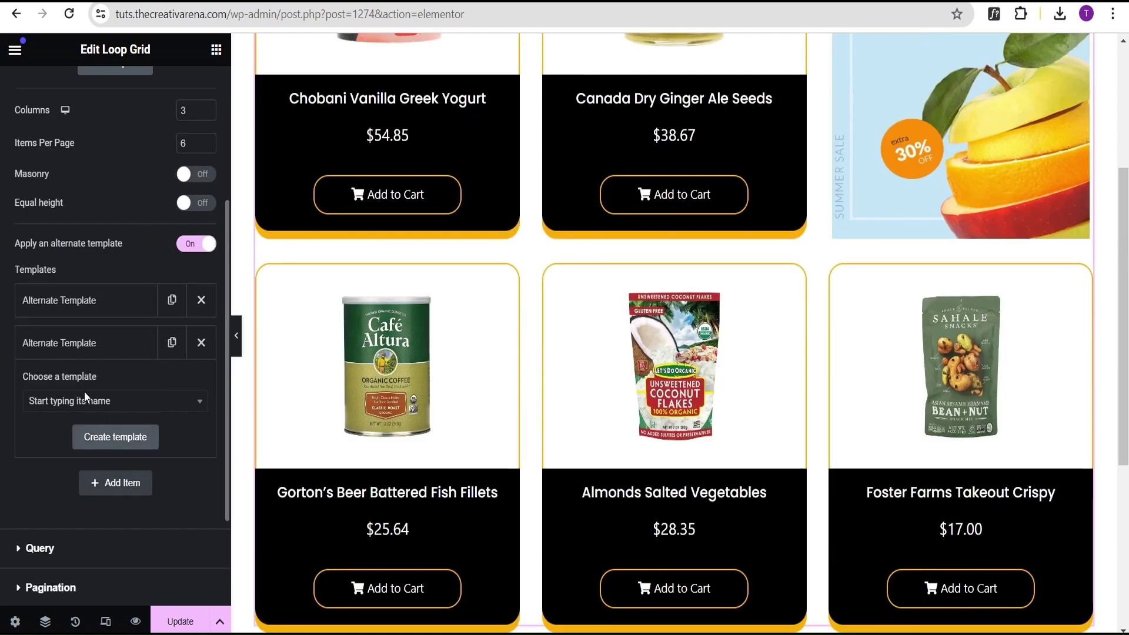
left_click(115, 440)
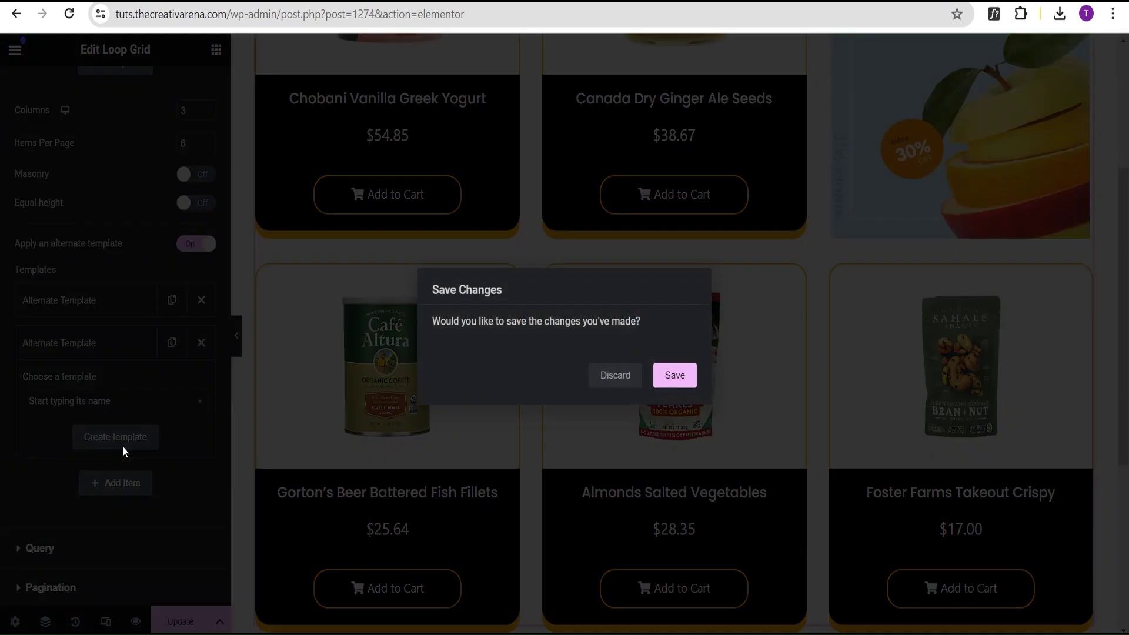
left_click(672, 375)
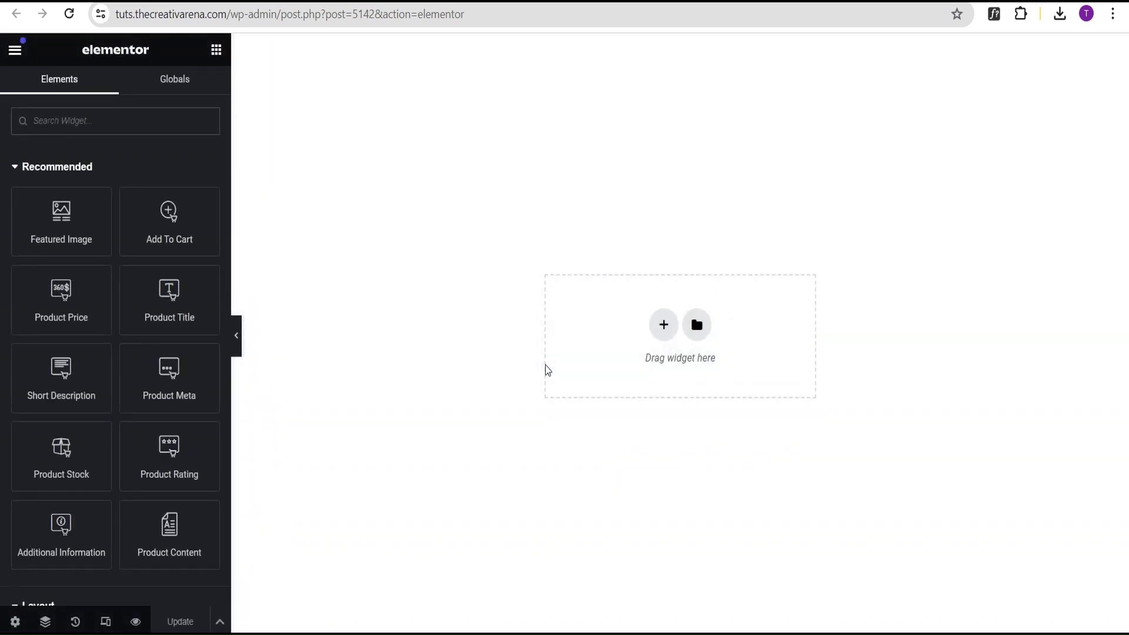
Add a single-column Flexbox container to the blank template and place an Image widget inside it
left_click(653, 330)
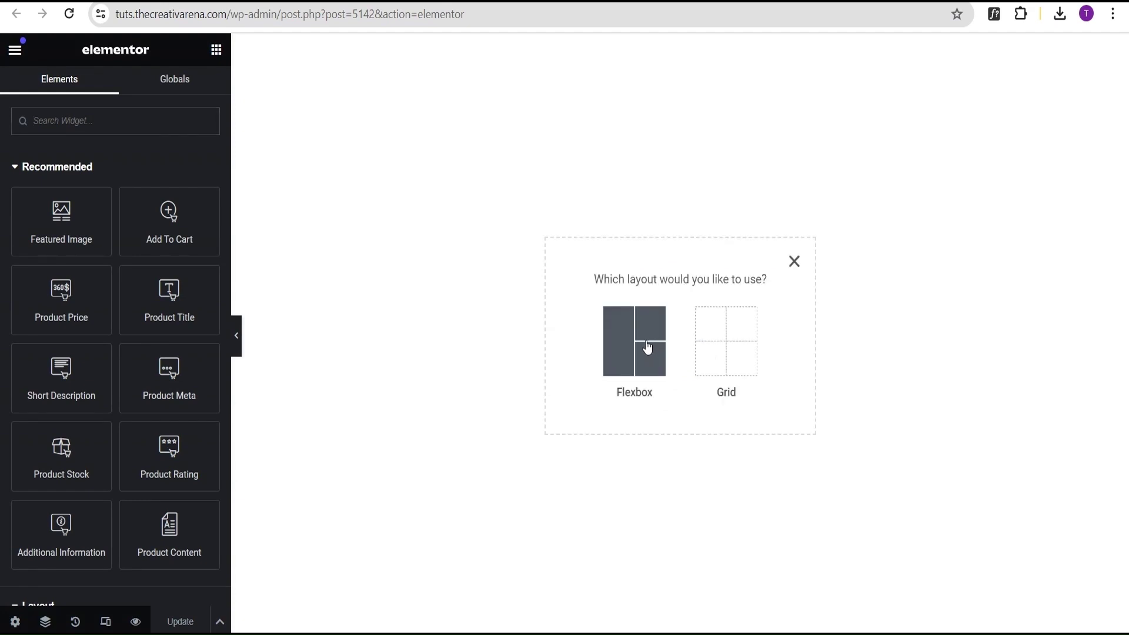
left_click(645, 375)
left_click(597, 264)
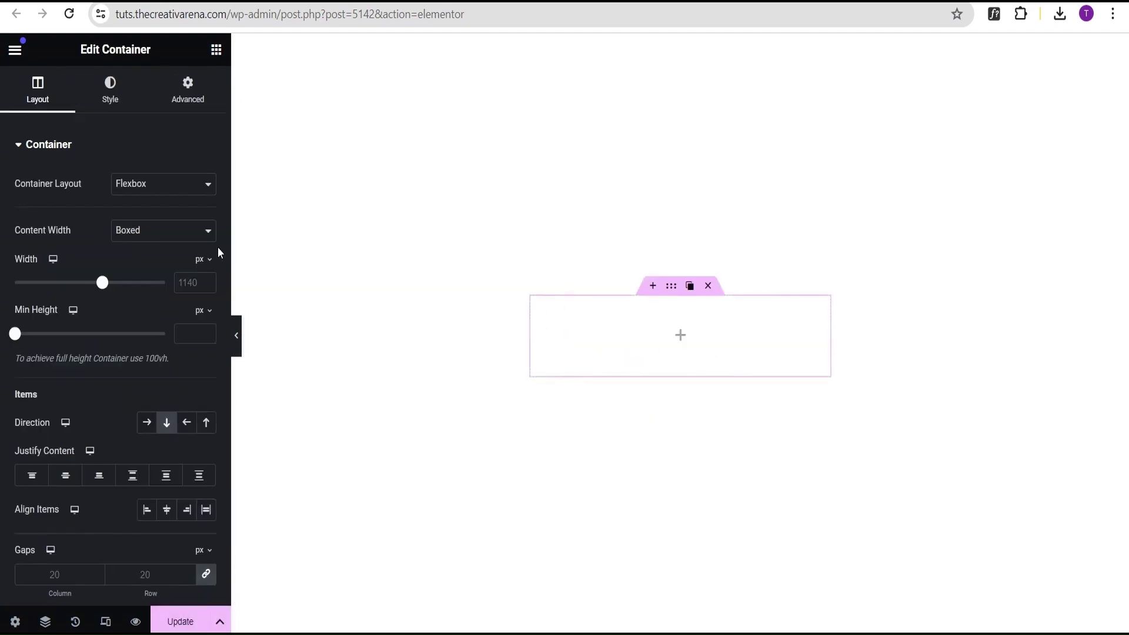
left_click(216, 49)
scroll(141, 388, "down", 5)
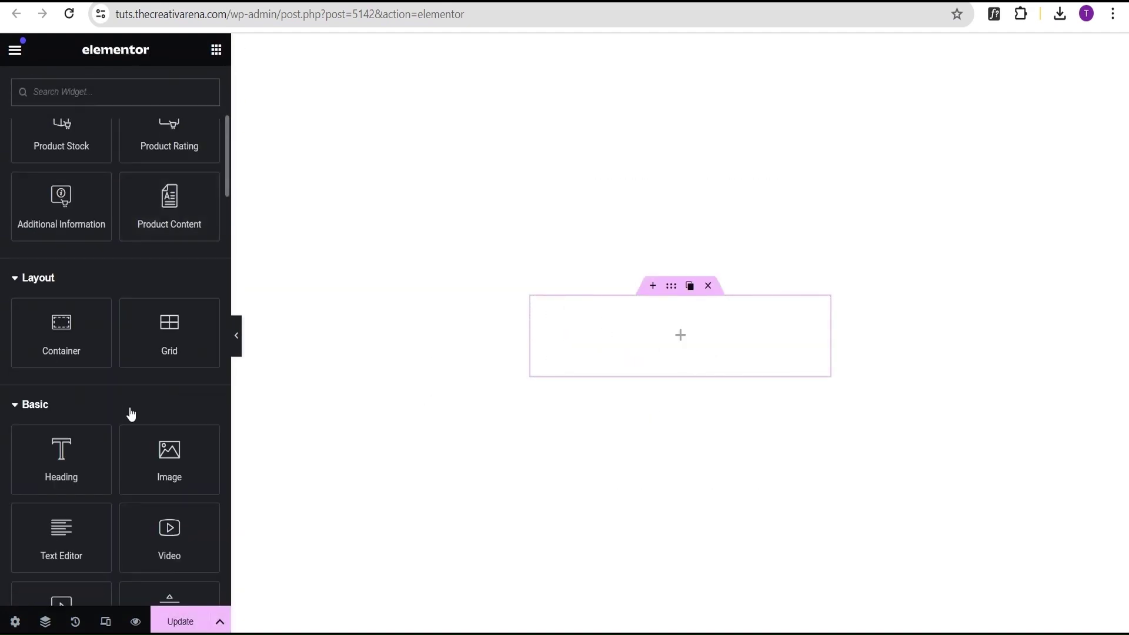
scroll(135, 441, "down", 1)
left_click_drag(170, 382, 633, 348)
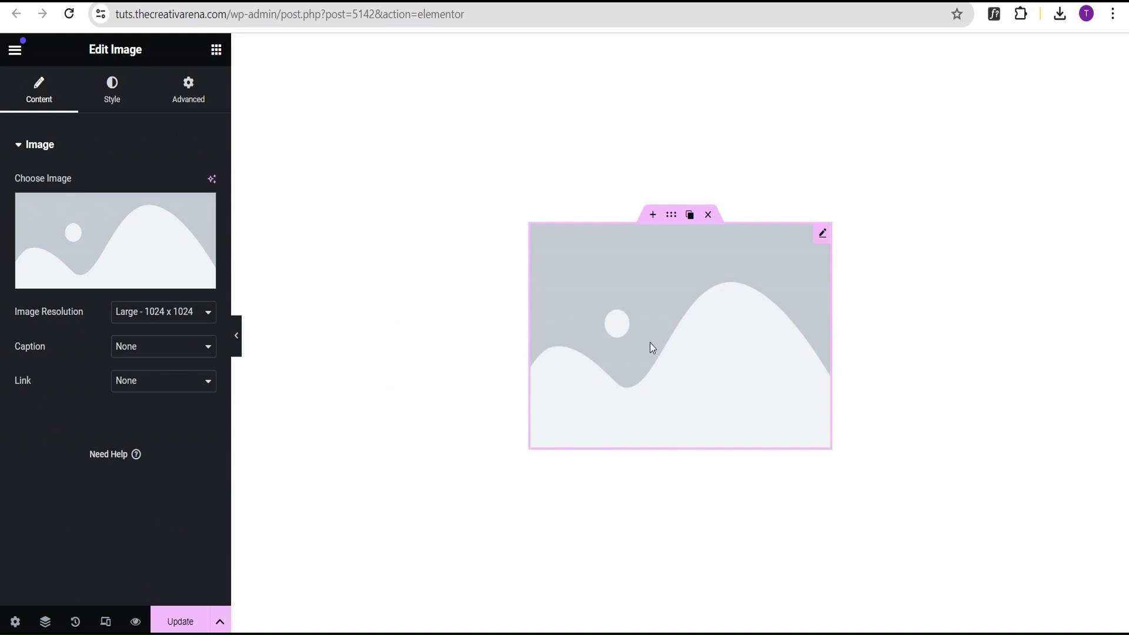
Insert the Spring Sale banner obj-02.jpg from the media library into the Image widget
left_click(139, 233)
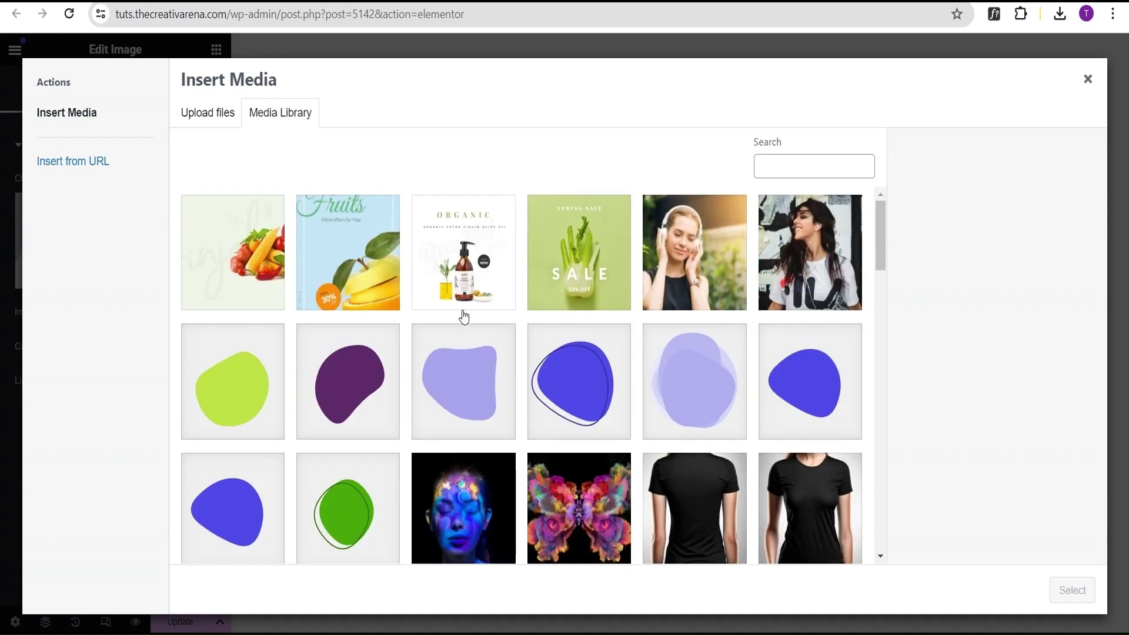
left_click(573, 271)
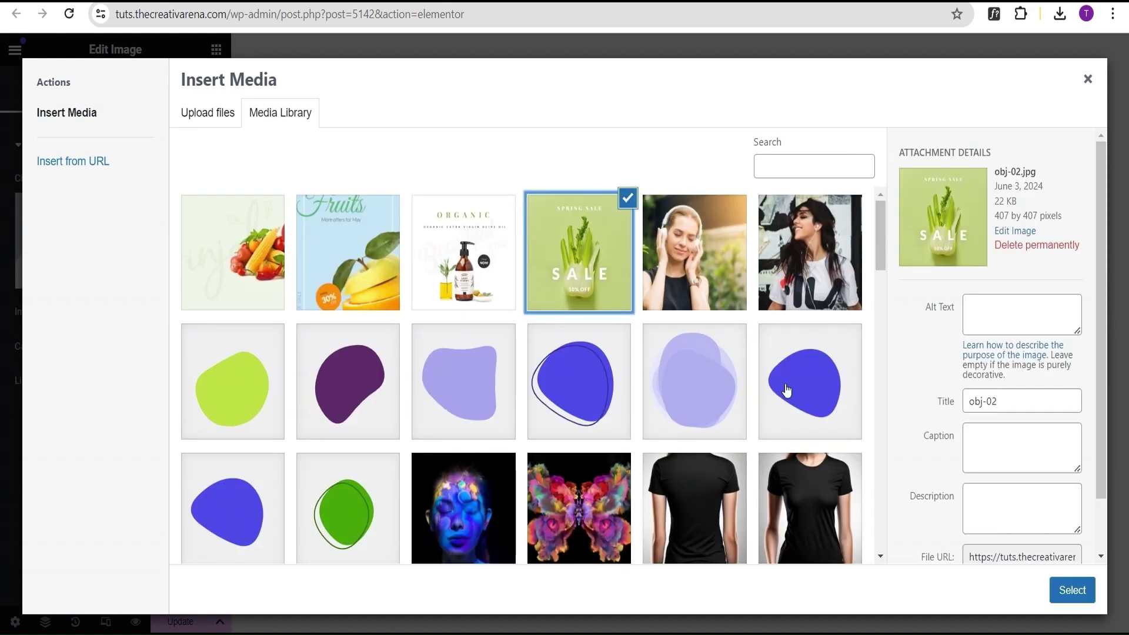
left_click(1071, 590)
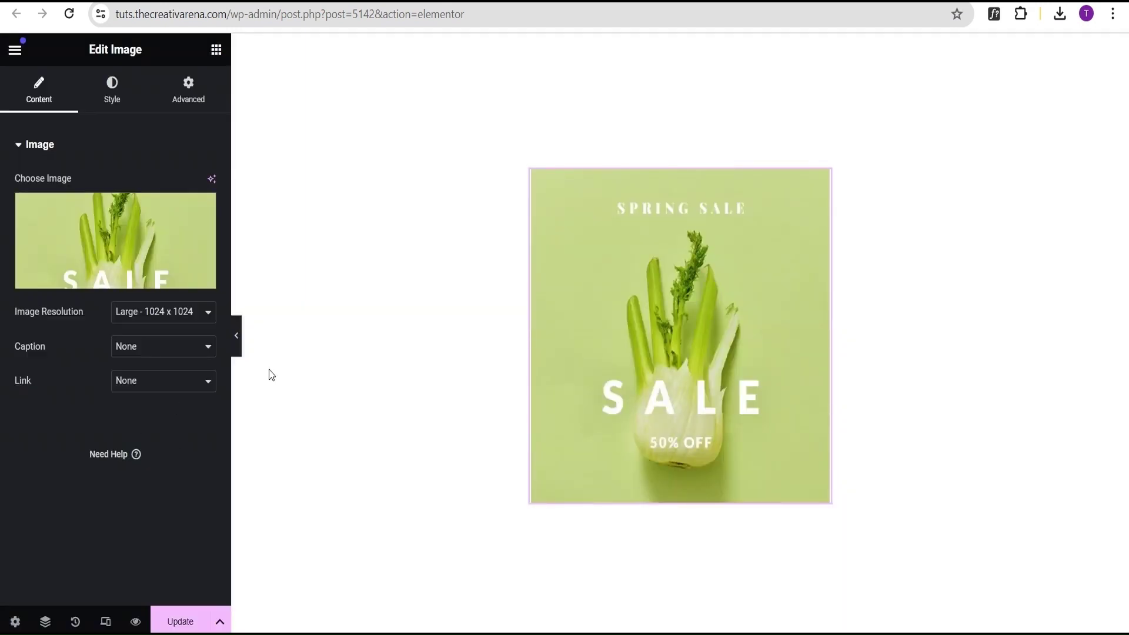
Size the banner image to 350 px wide and 450 px high with Cover object fit, and update the template
left_click(105, 93)
left_click(201, 213)
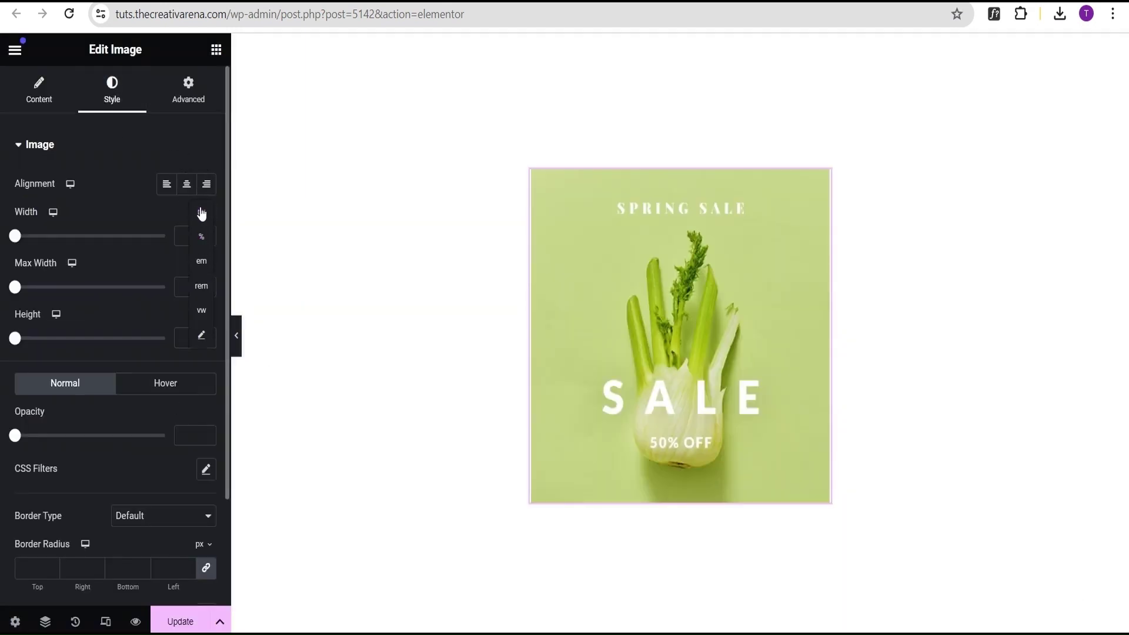
type("350")
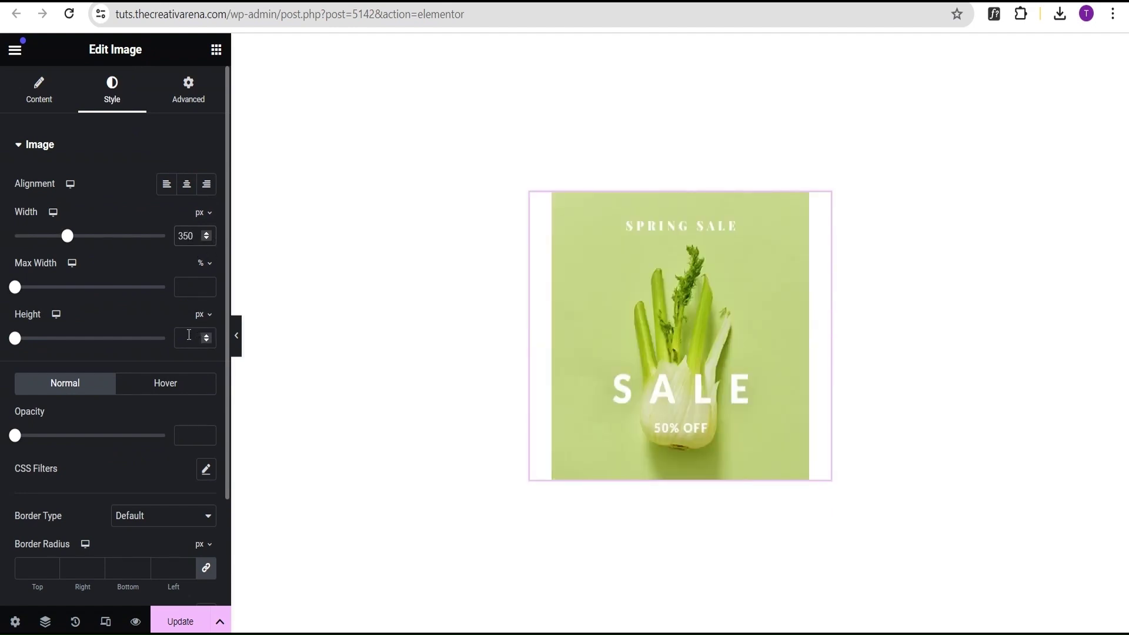
type("450")
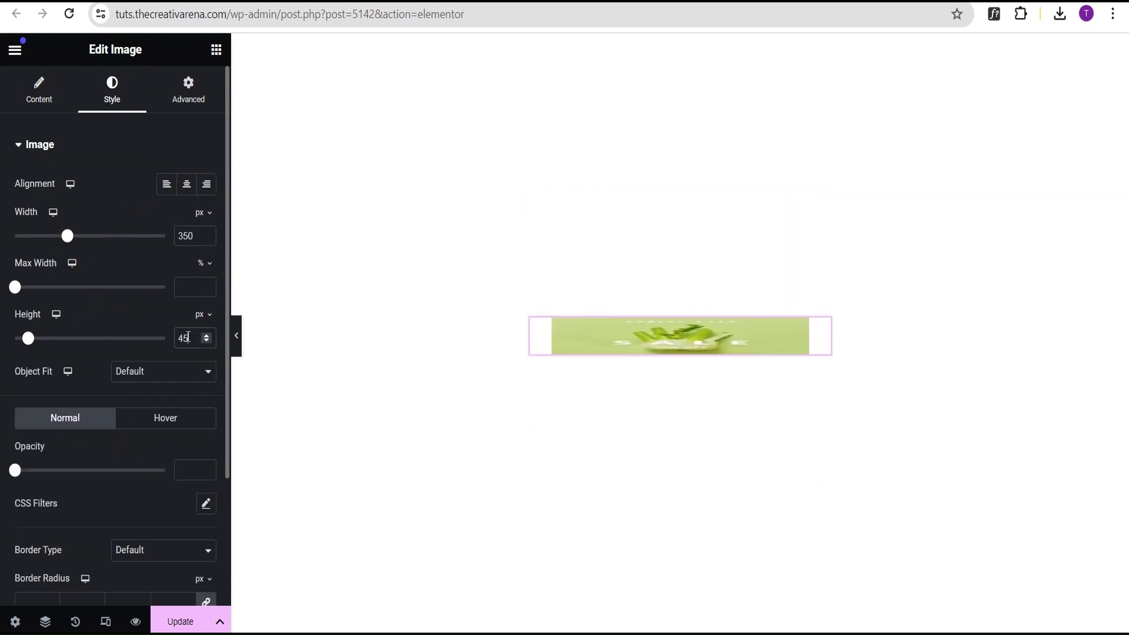
left_click(147, 376)
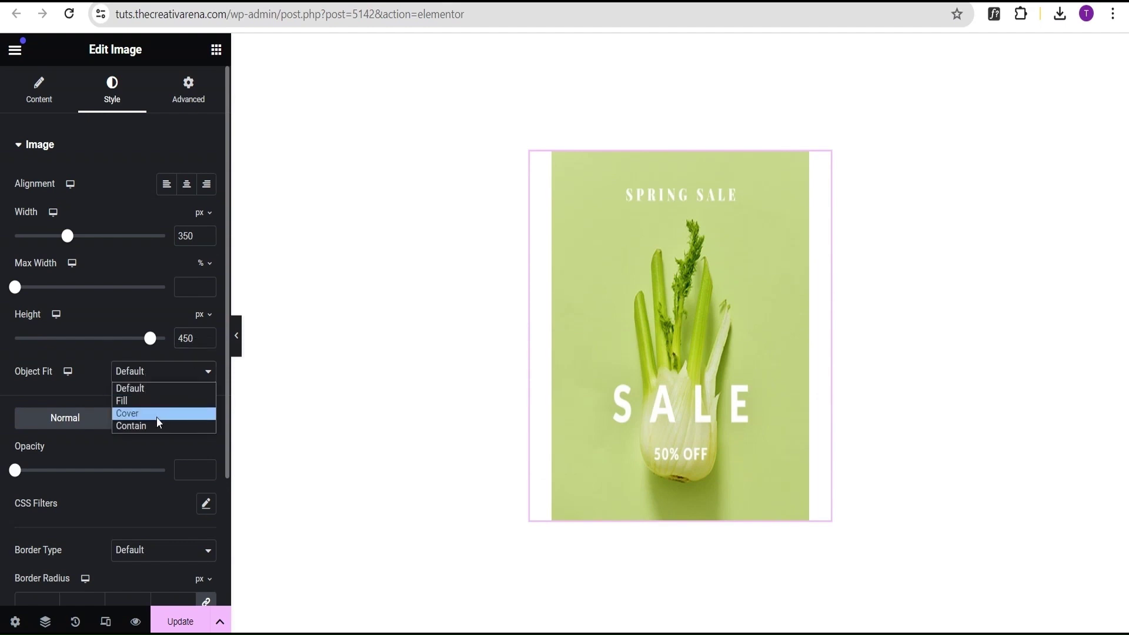
left_click(156, 414)
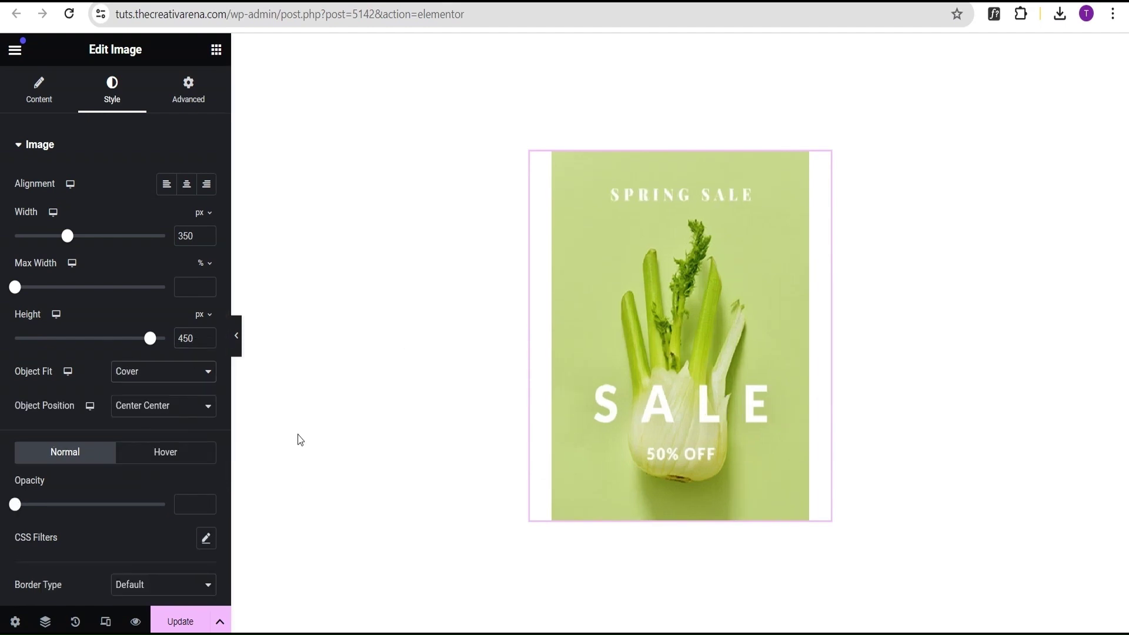
left_click(182, 623)
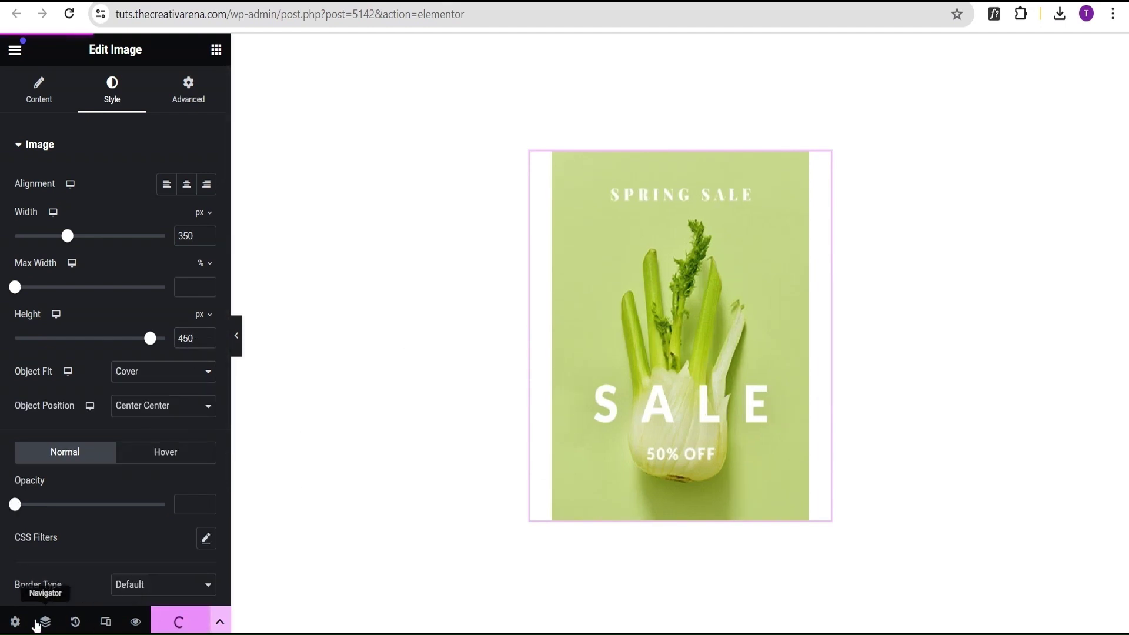
Rename the loop item template to New Alt 2 and copy its title
left_click(16, 622)
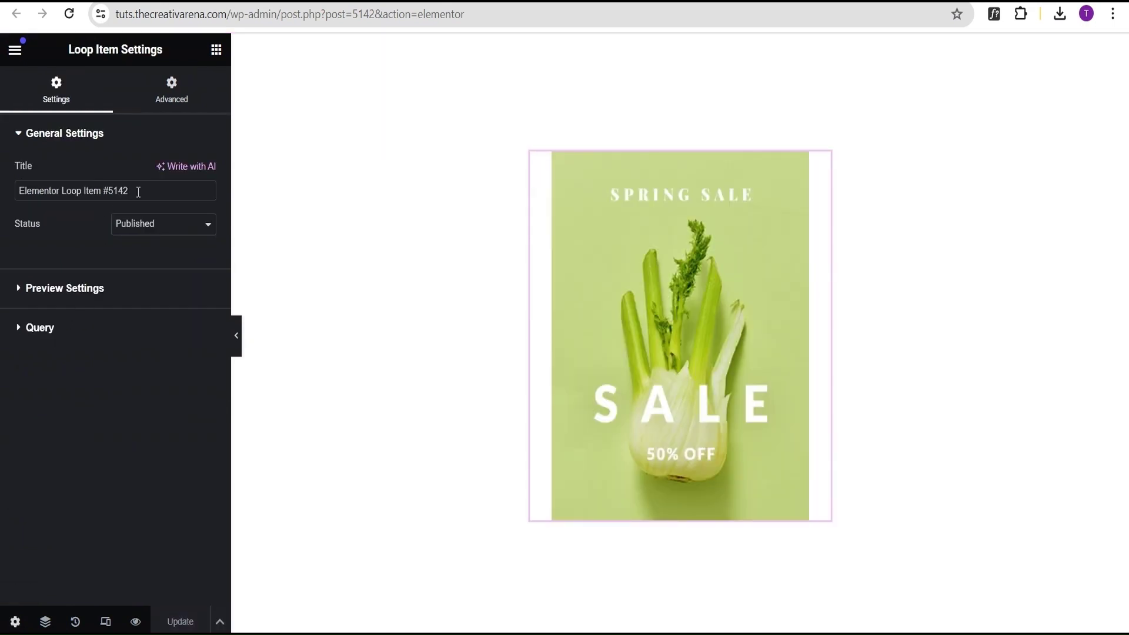
left_click_drag(129, 191, 13, 189)
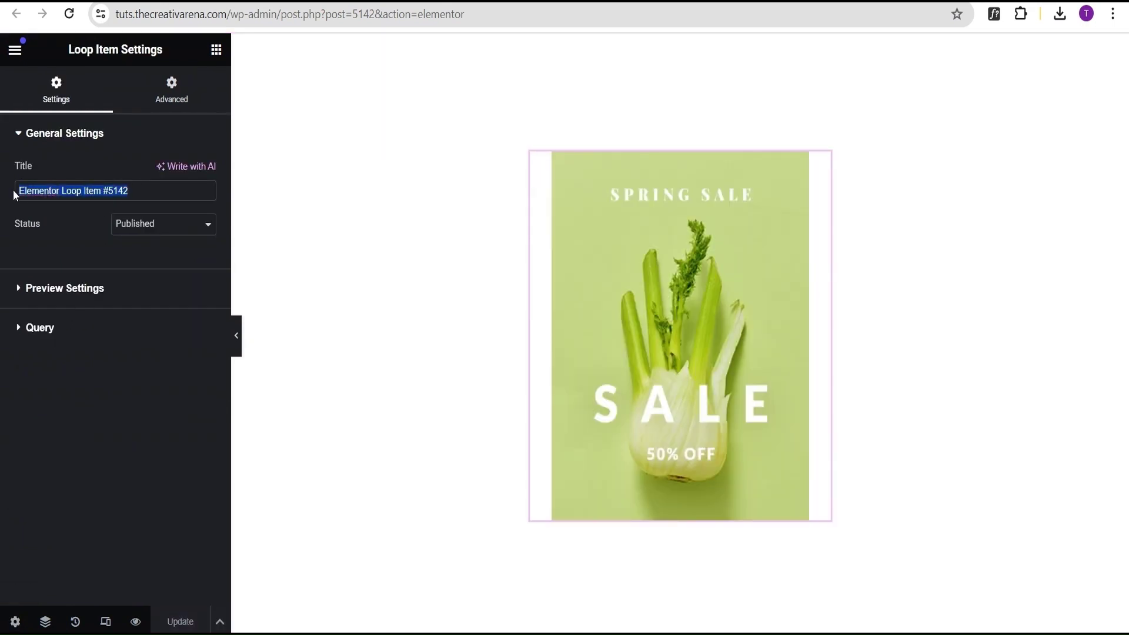
type("New Alt 2")
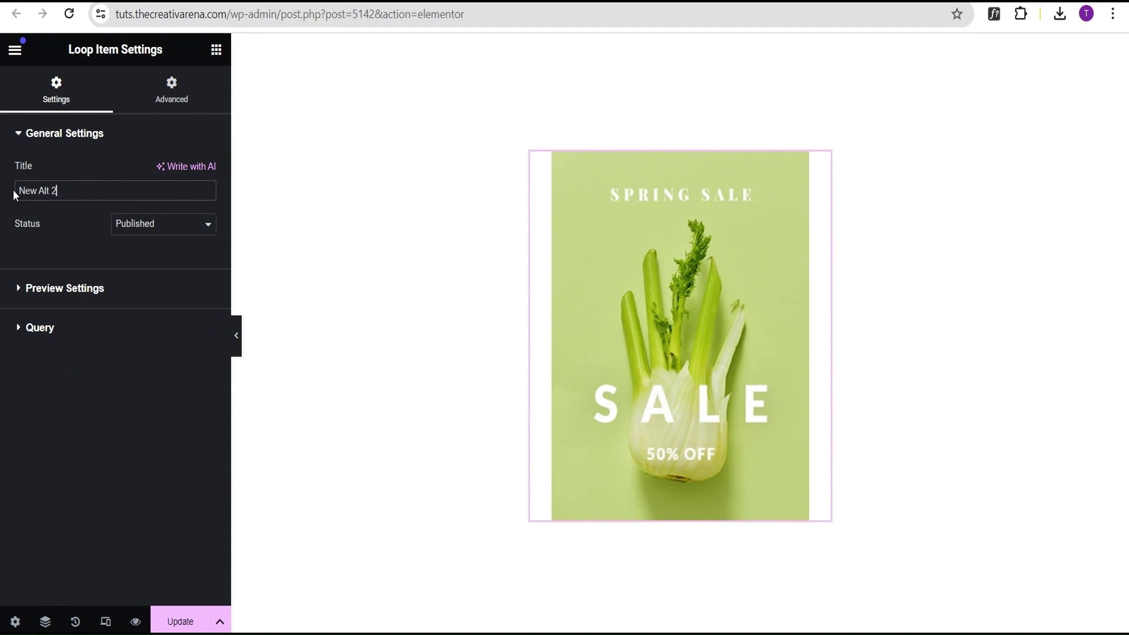
key("ctrl+a")
key("ctrl+c")
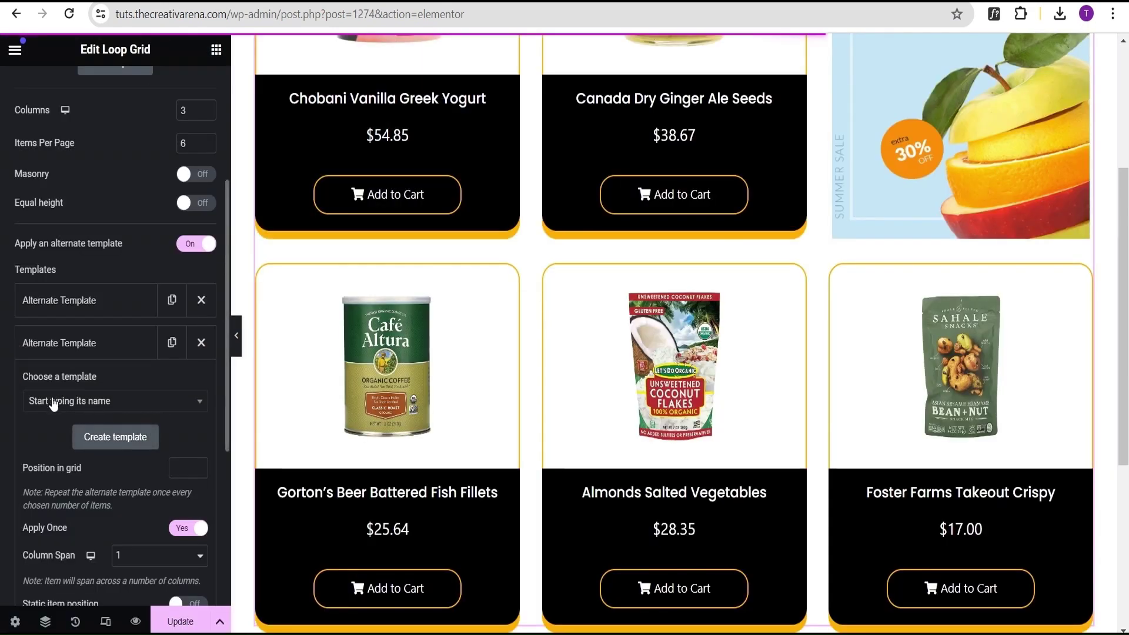
Save the renamed template and assign New Alt 2 to the loop grid's second alternate template item
left_click(55, 405)
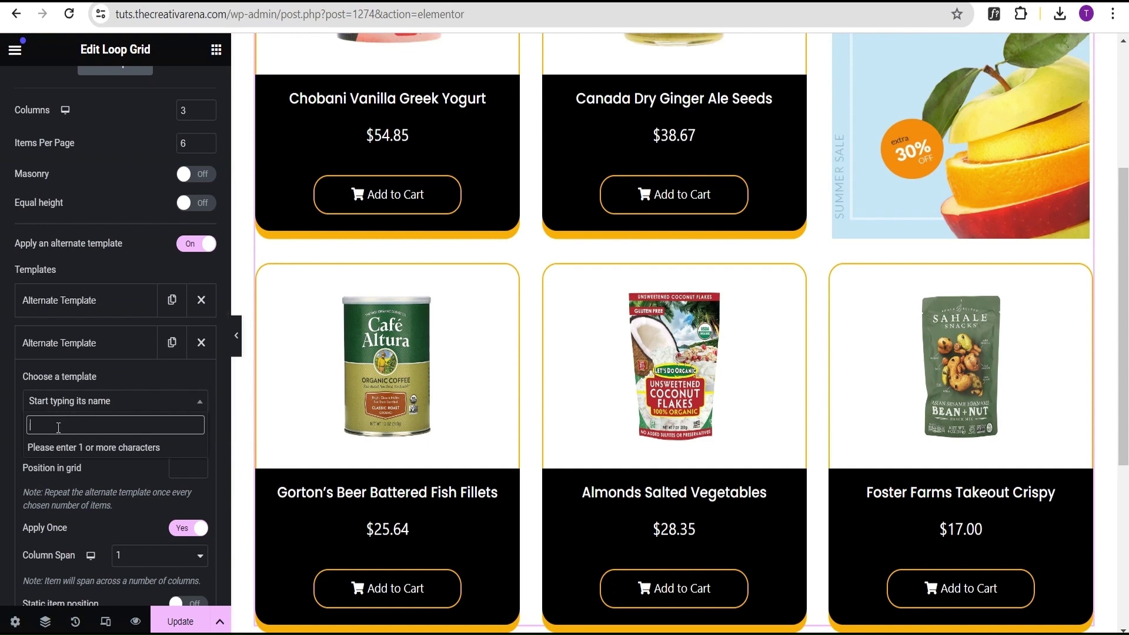
key("ctrl+v")
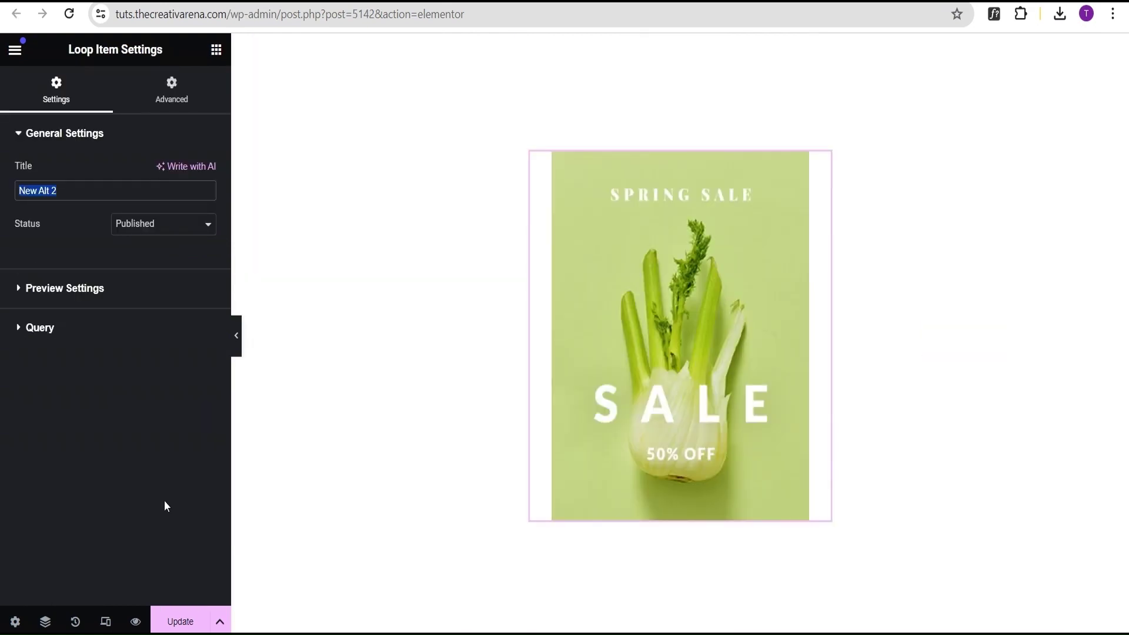
left_click(181, 627)
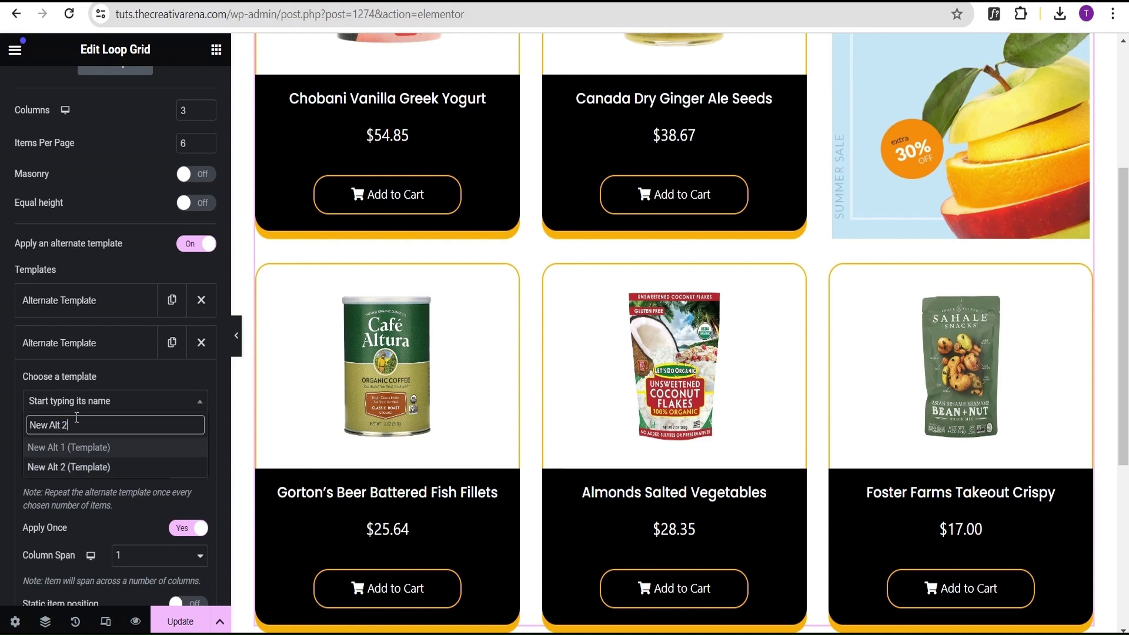
left_click(67, 468)
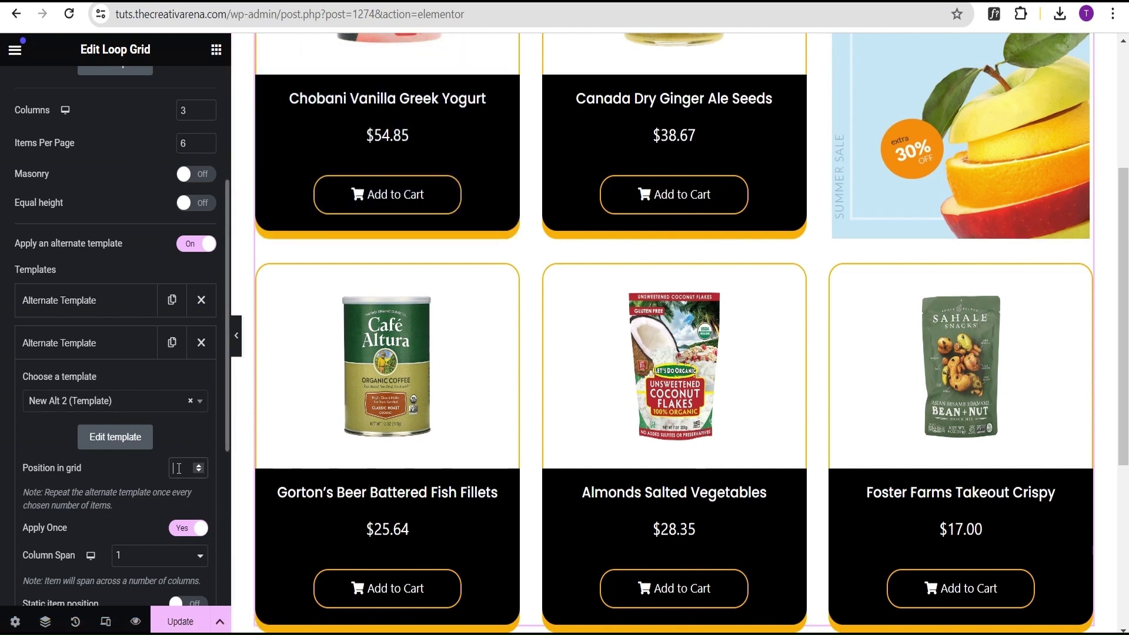
Set the second alternate template's position in the grid to 4, update the page and review the full-width grid
type("4")
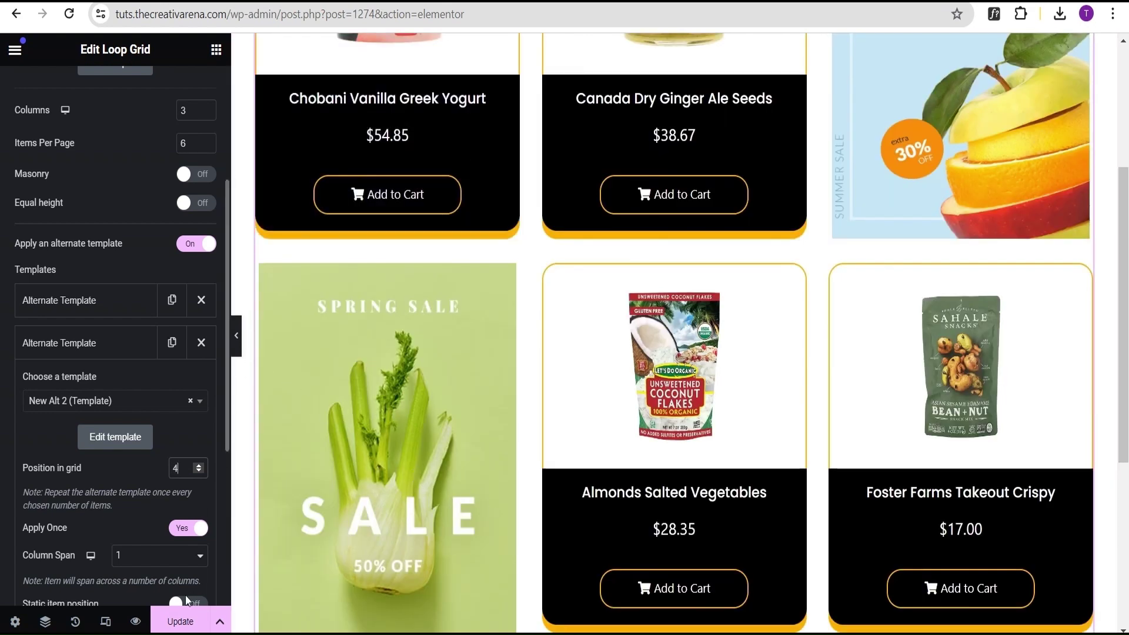
left_click(181, 619)
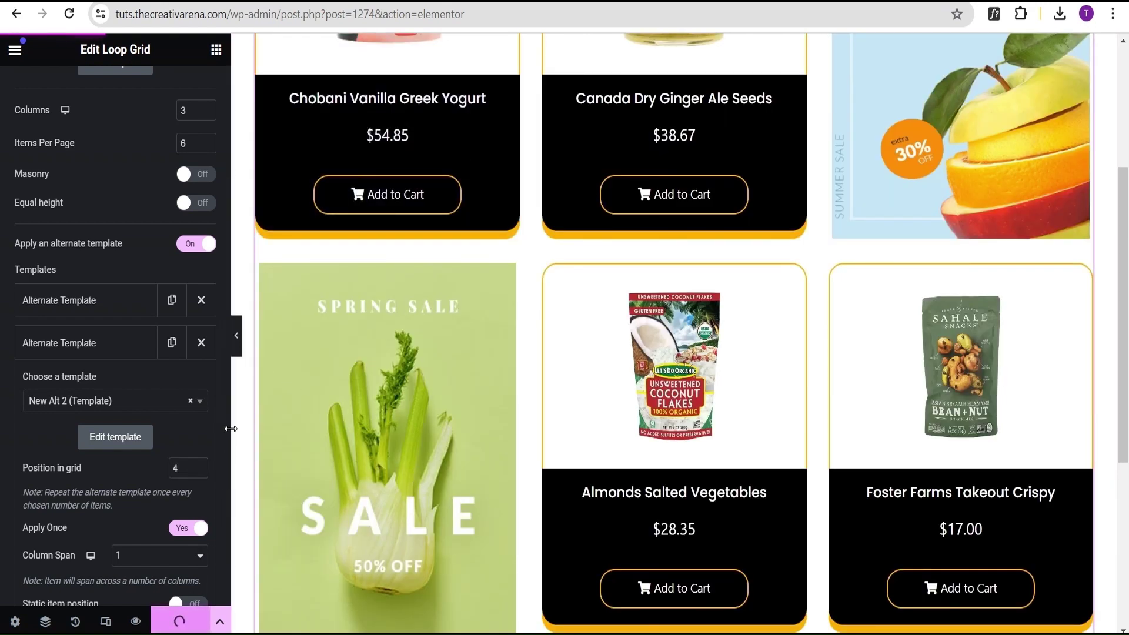
left_click(236, 336)
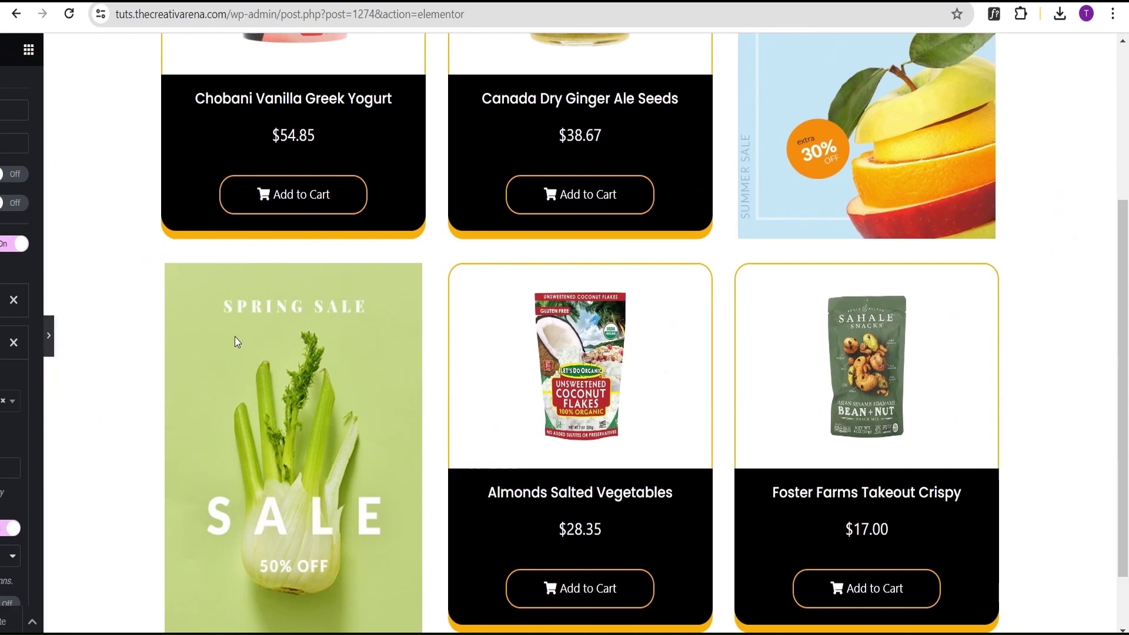
scroll(683, 330, "up", 4)
scroll(694, 336, "down", 5)
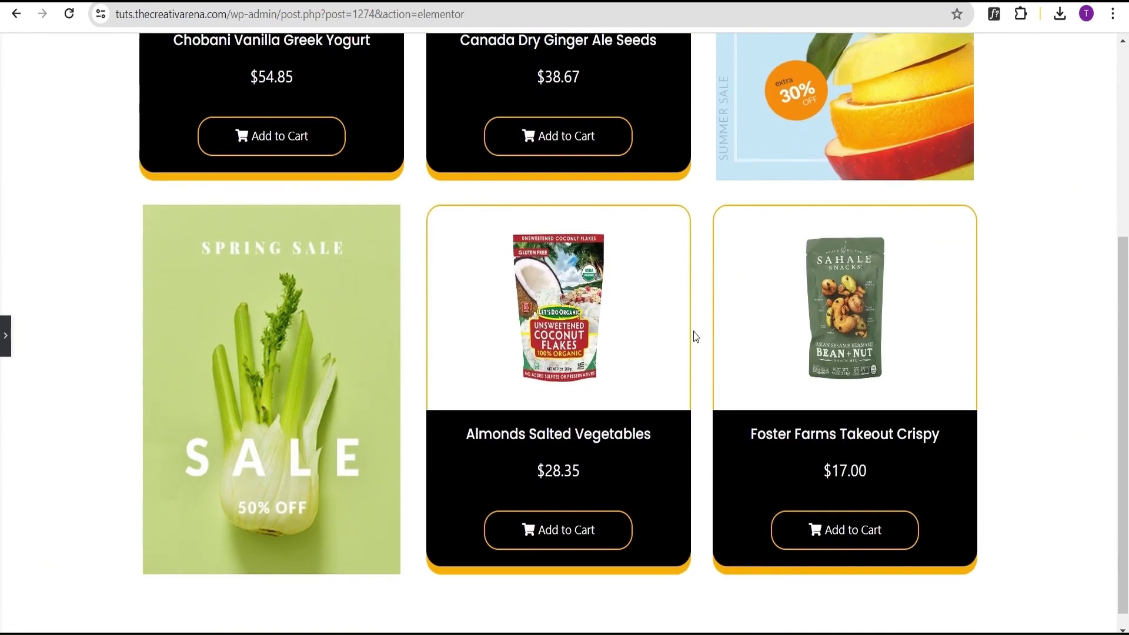
scroll(697, 334, "up", 5)
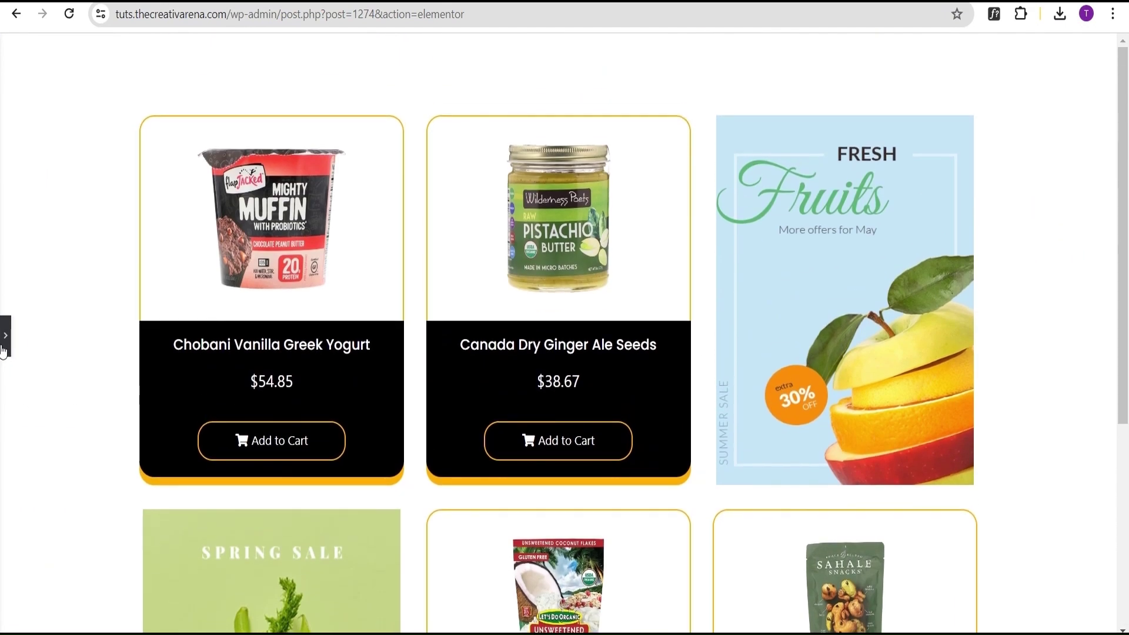
Turn on Static item position for the New Alt 2 alternate template and check the banner's placement in the product grid
left_click(5, 336)
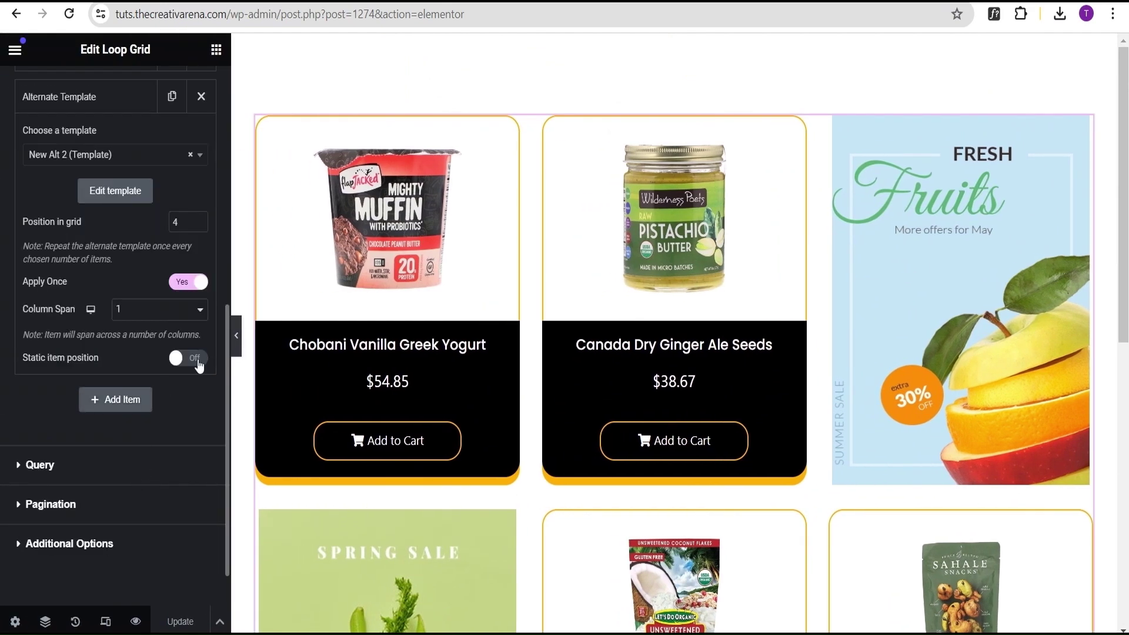
left_click(188, 358)
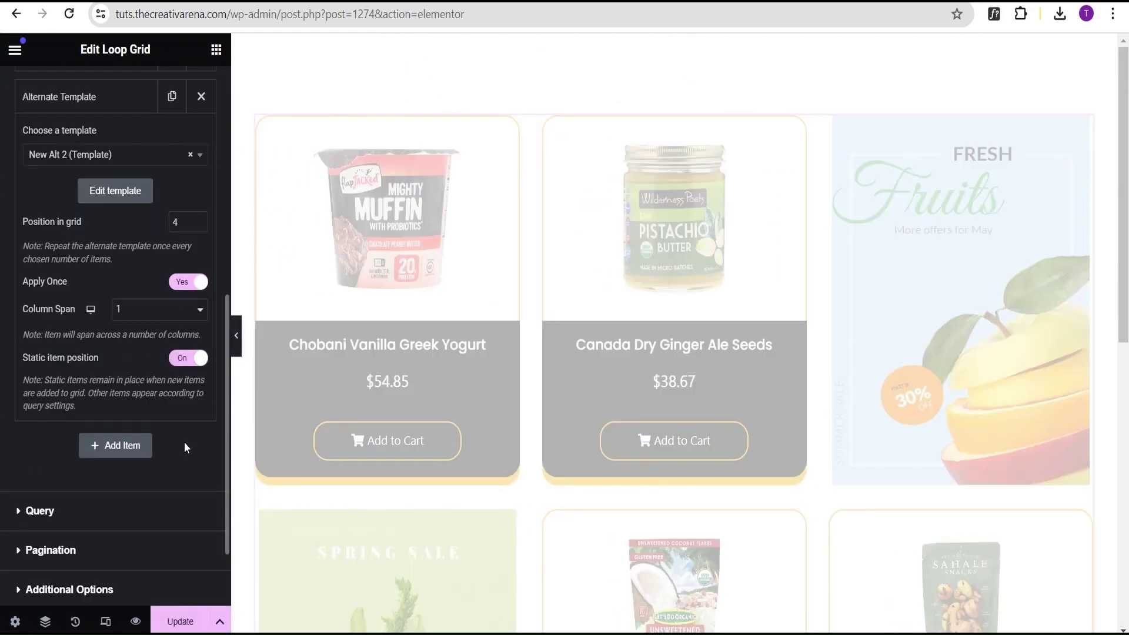
scroll(461, 474, "down", 2)
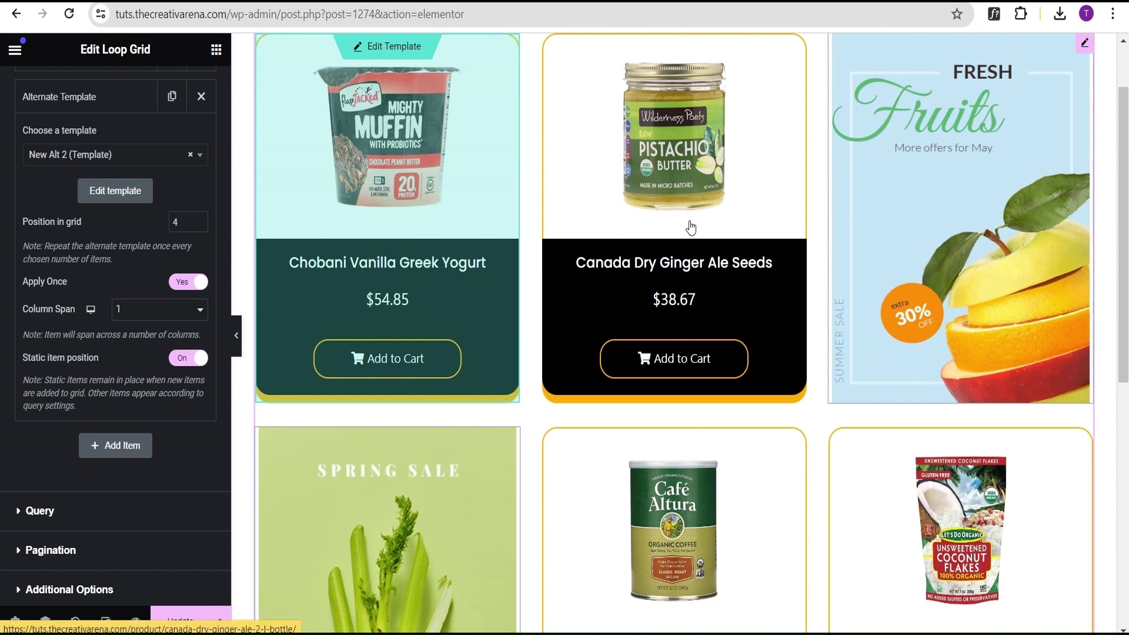
scroll(919, 285, "down", 5)
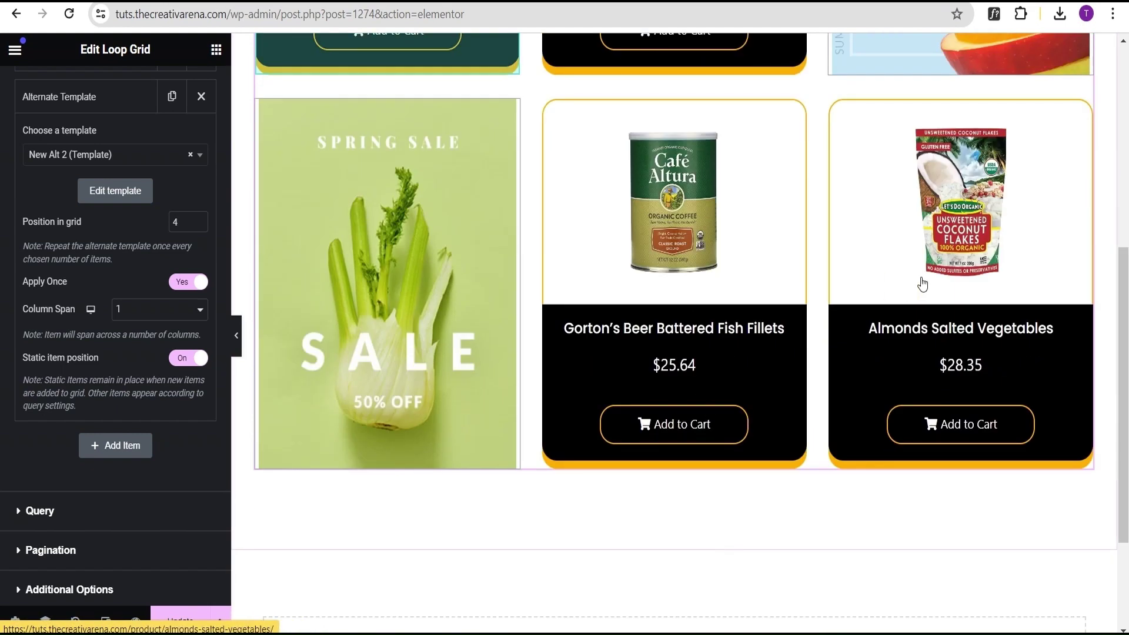
scroll(927, 284, "up", 1)
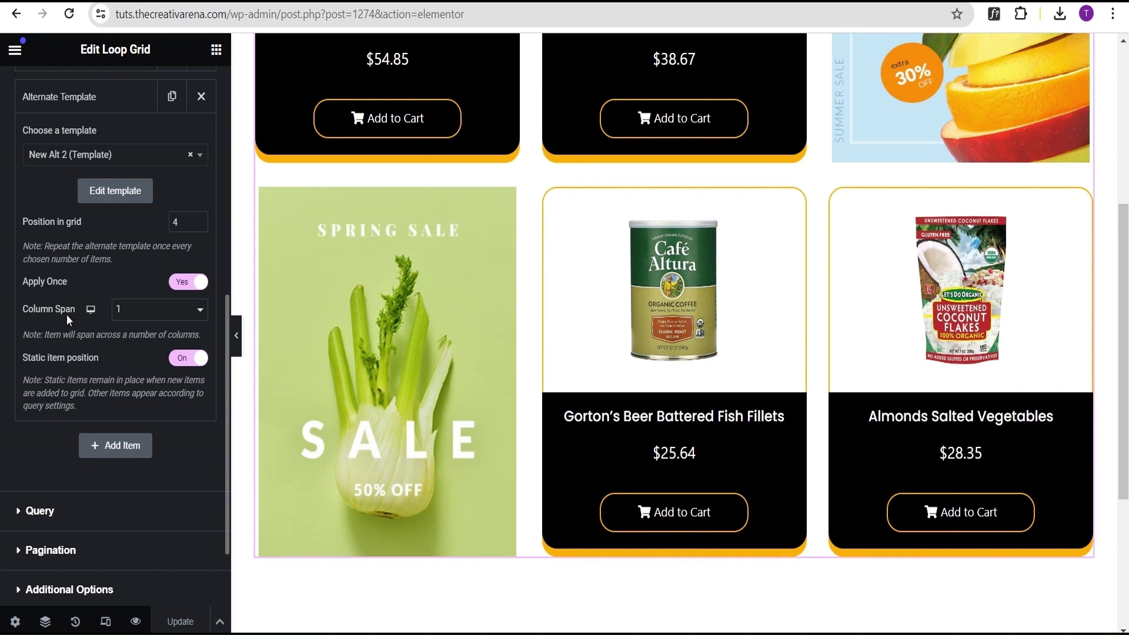
Try column spans of 2 and 3 and turning off Apply Once for New Alt 2, restoring column span 1 and Apply Once
left_click(129, 312)
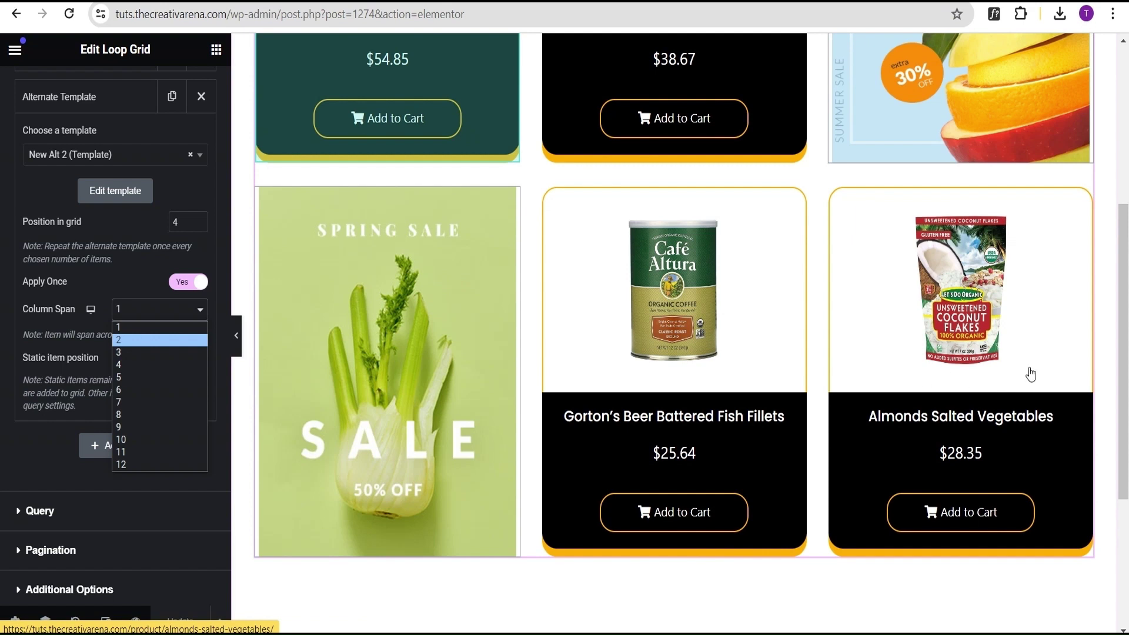
left_click(123, 341)
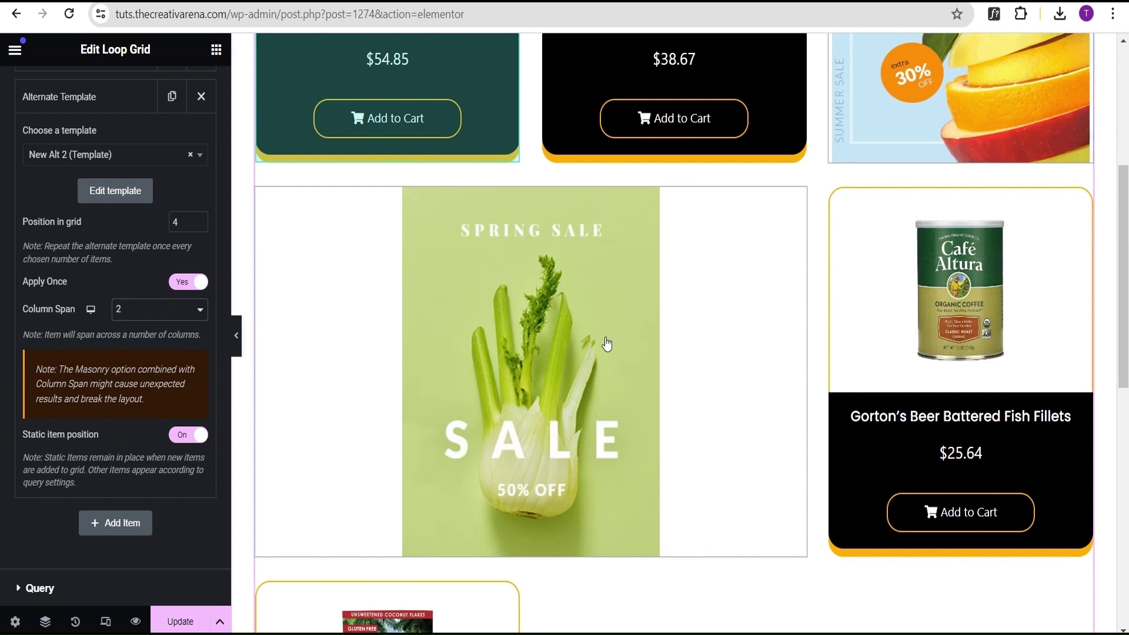
left_click(129, 317)
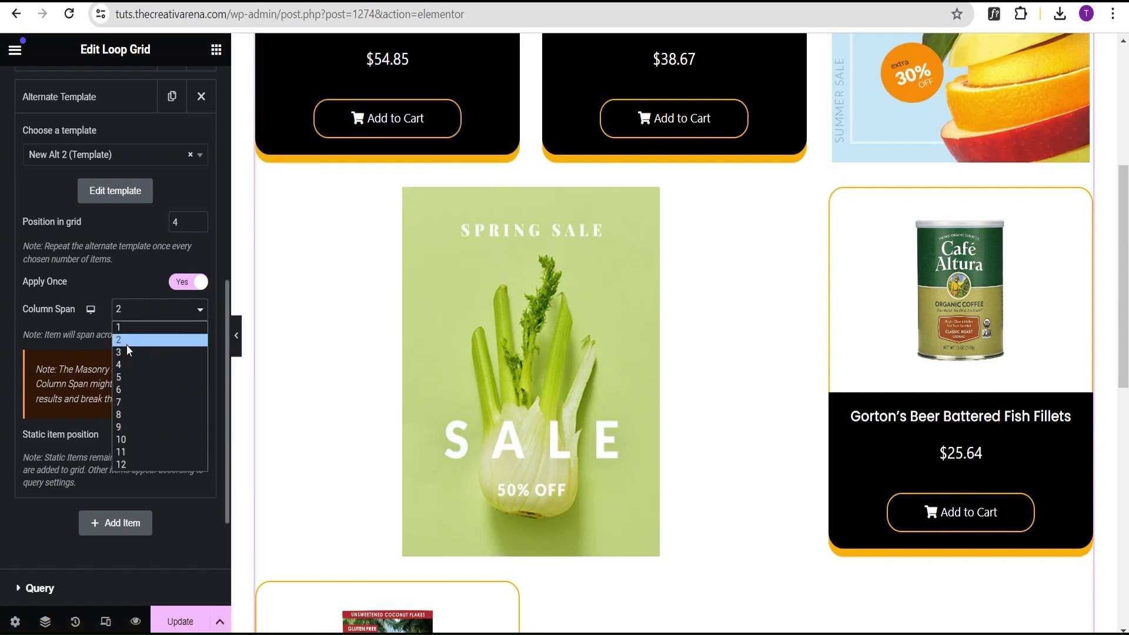
left_click(129, 353)
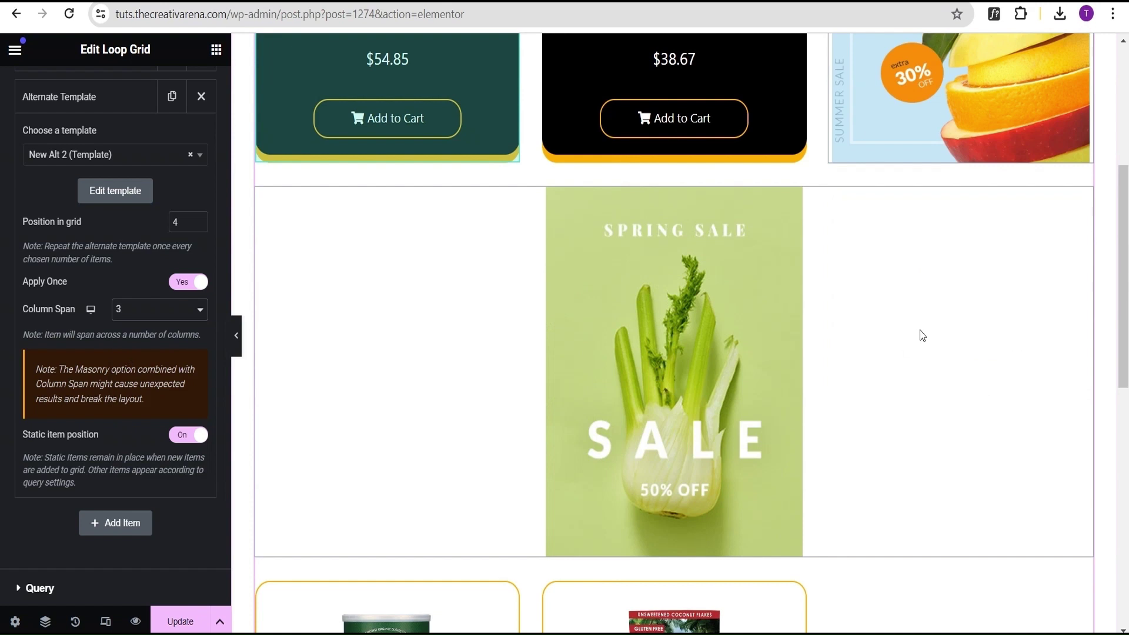
left_click(119, 317)
left_click(134, 327)
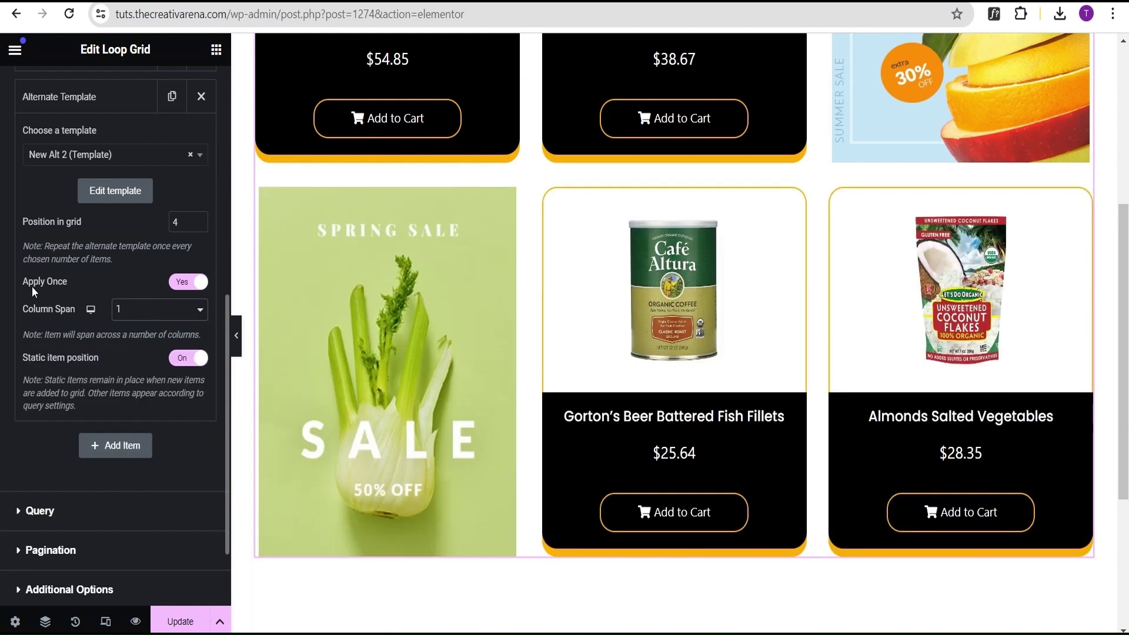
left_click(181, 287)
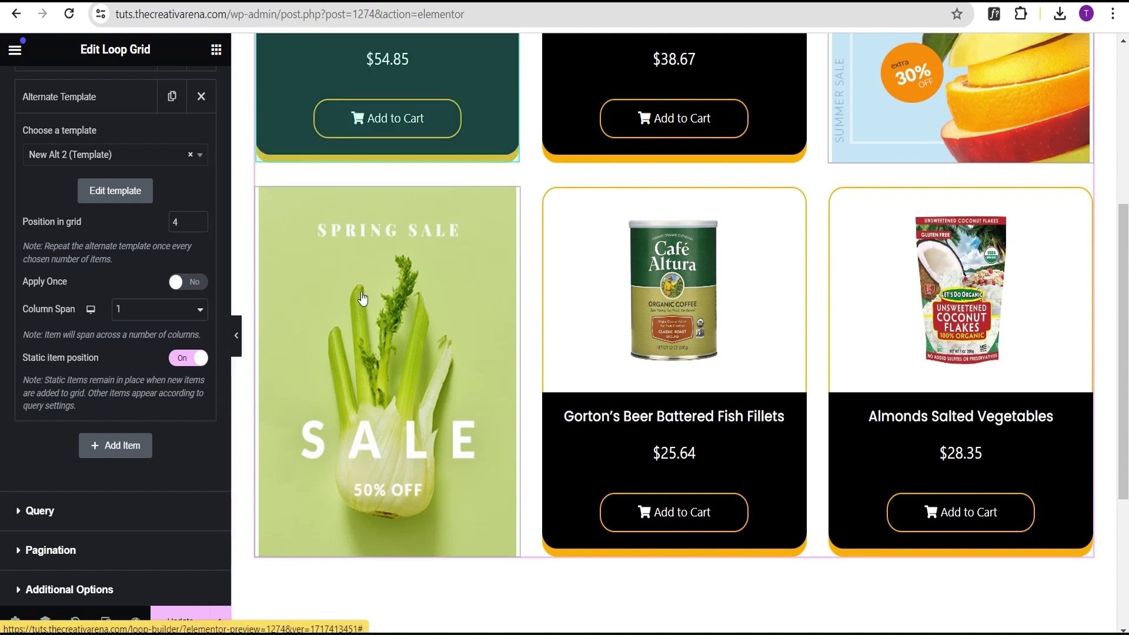
left_click(194, 282)
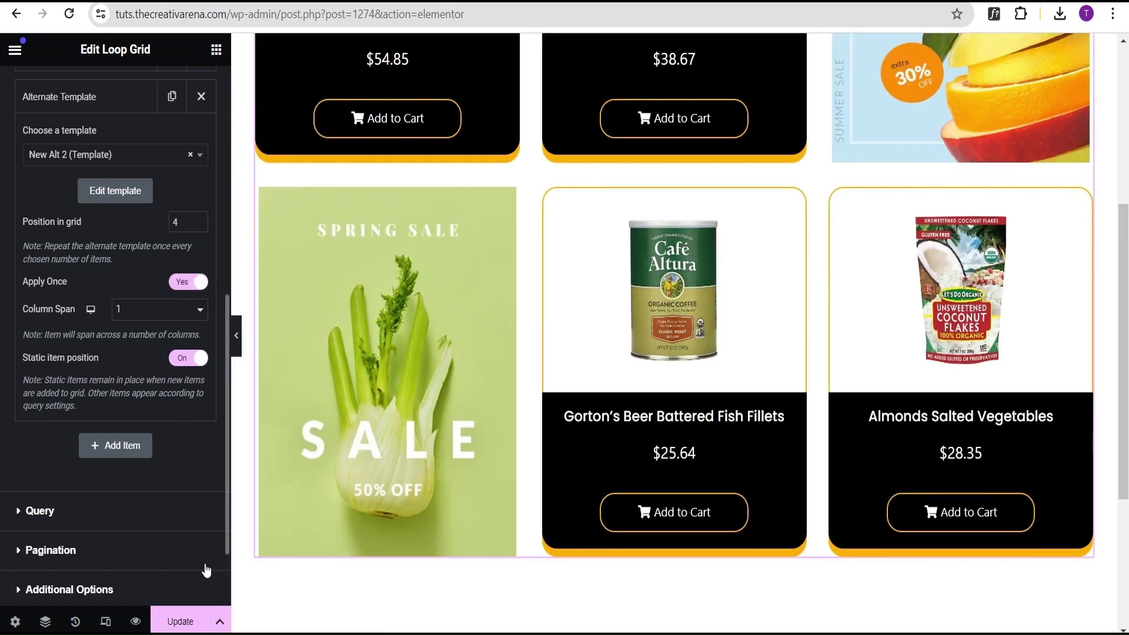
Update the page and preview it in the browser to review both banners among the products
left_click(180, 623)
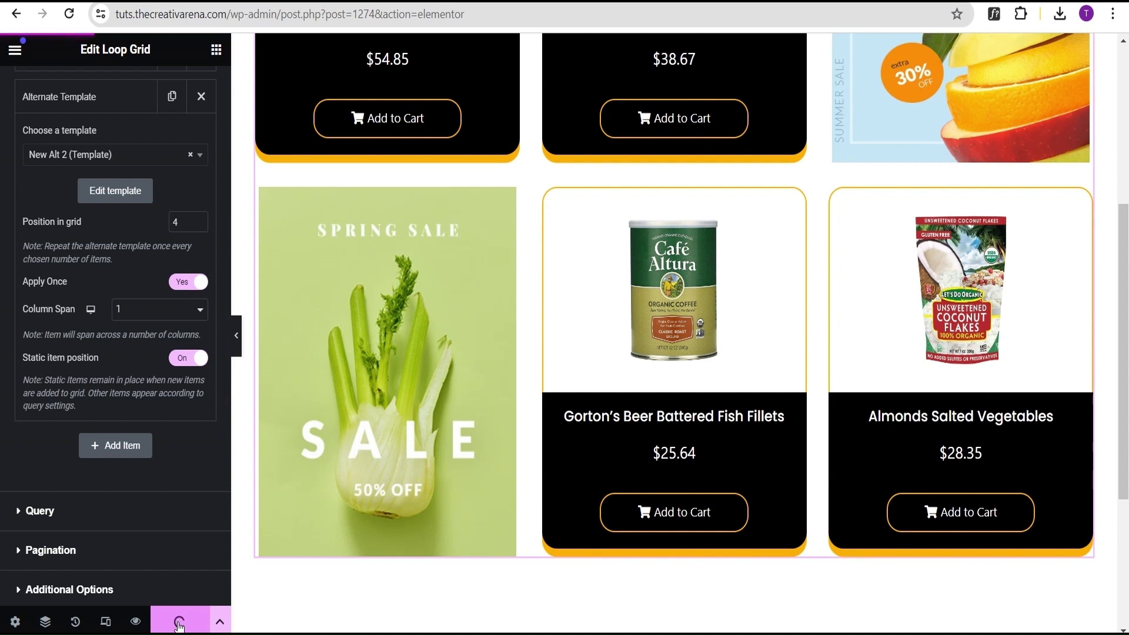
left_click(135, 621)
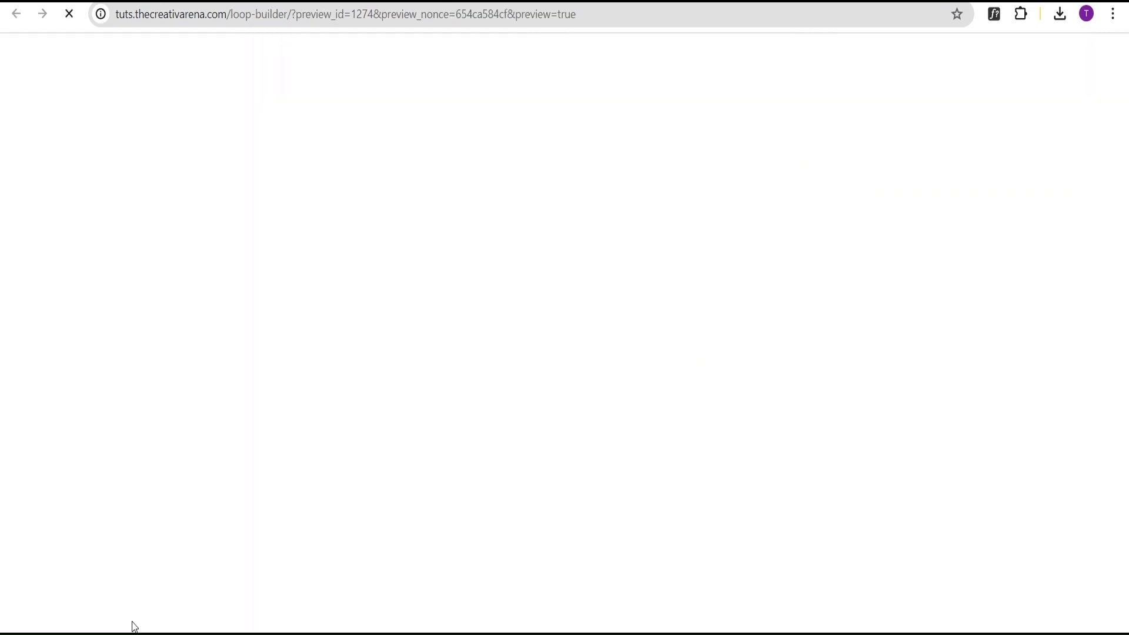
scroll(756, 249, "down", 6)
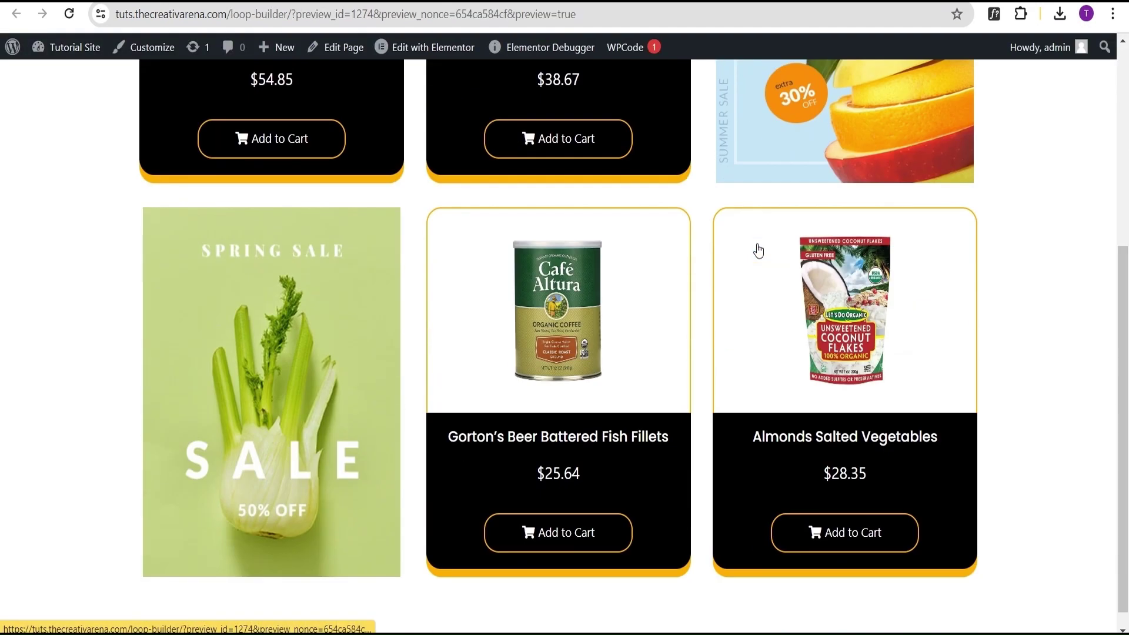
scroll(776, 187, "up", 3)
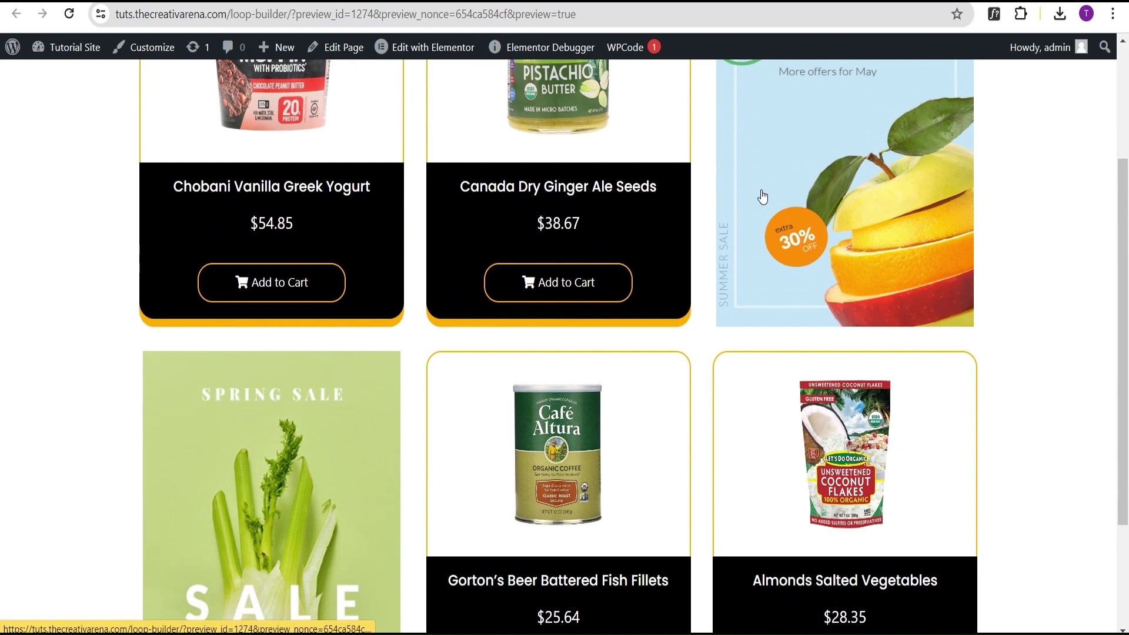
scroll(759, 197, "down", 3)
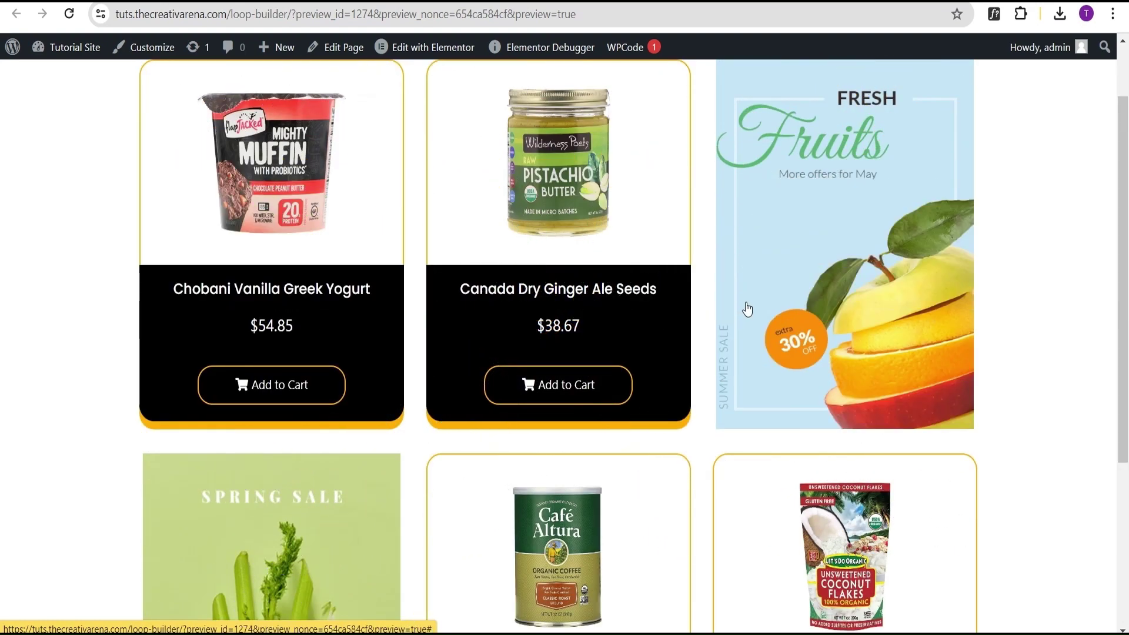
scroll(747, 309, "down", 5)
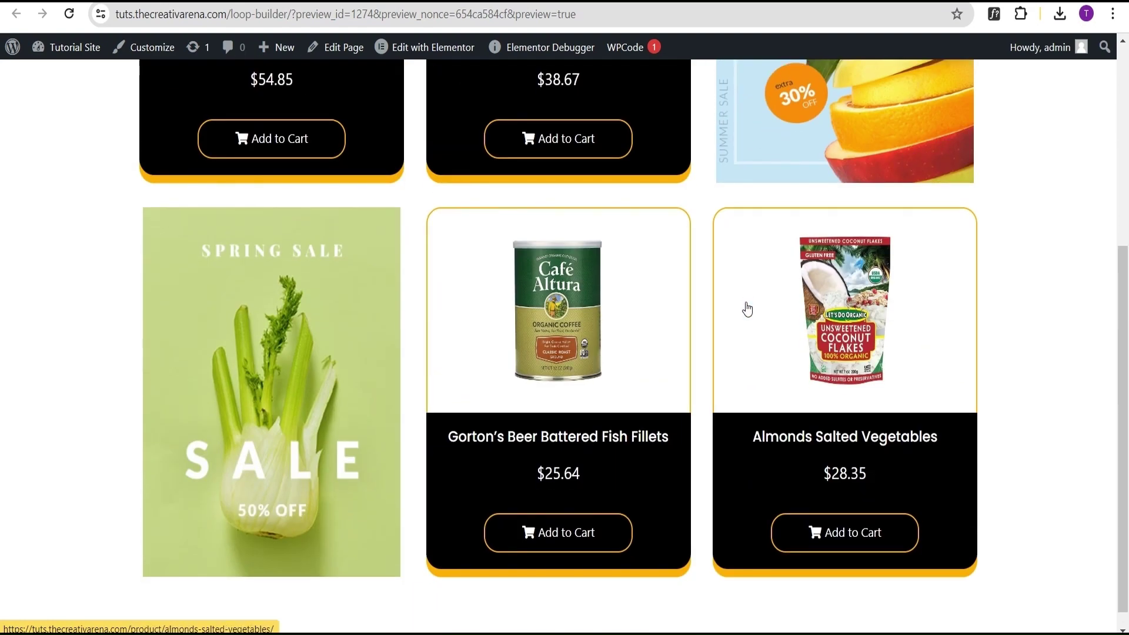
scroll(747, 308, "up", 5)
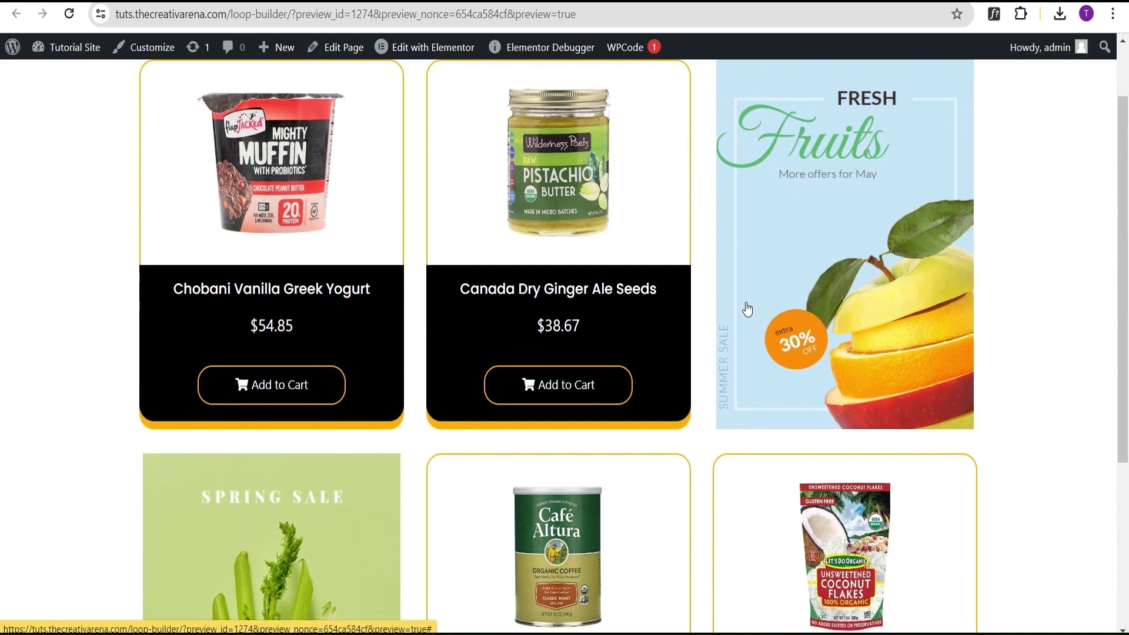